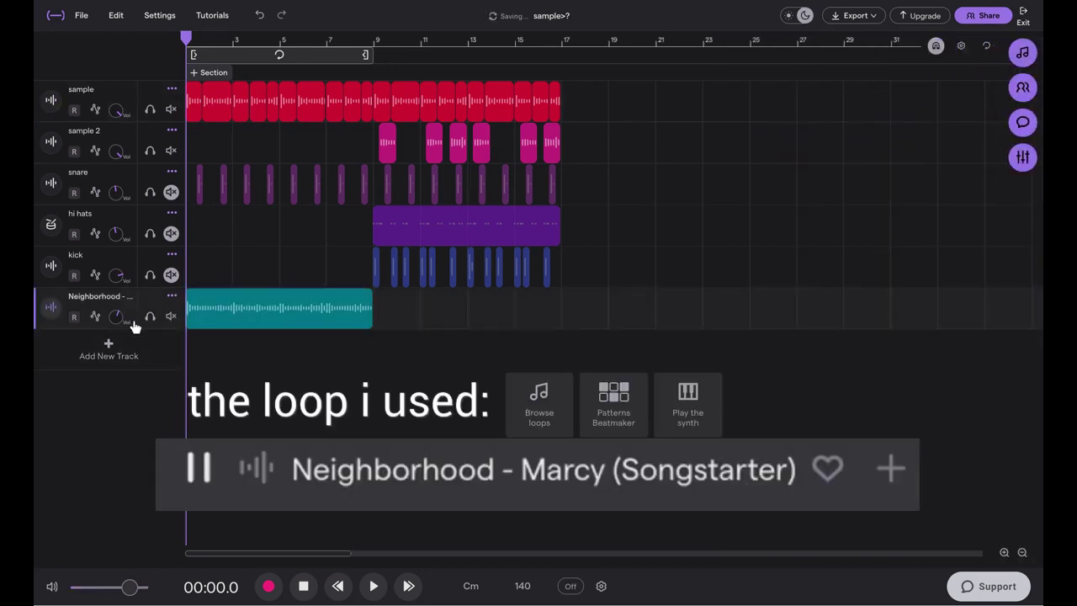
# Solo the Neighborhood loop track and listen to it from the start of the project.
pyautogui.click(149, 318)
pyautogui.press('space')
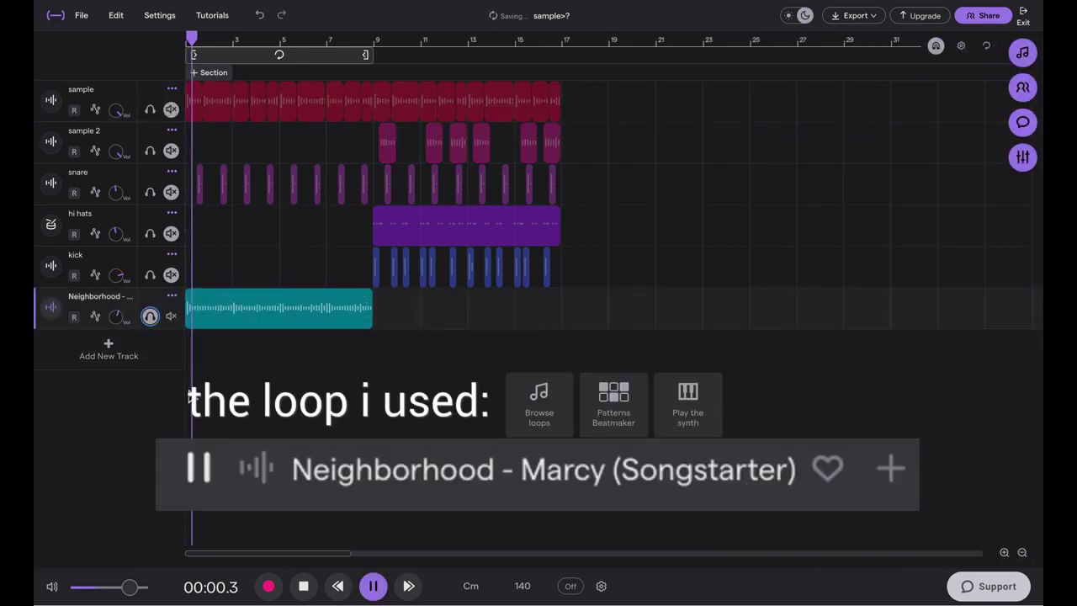
pyautogui.press('XF86AudioRaiseVolume')
pyautogui.press('XF86AudioRaiseVolume')
pyautogui.press('XF86AudioRaiseVolume')
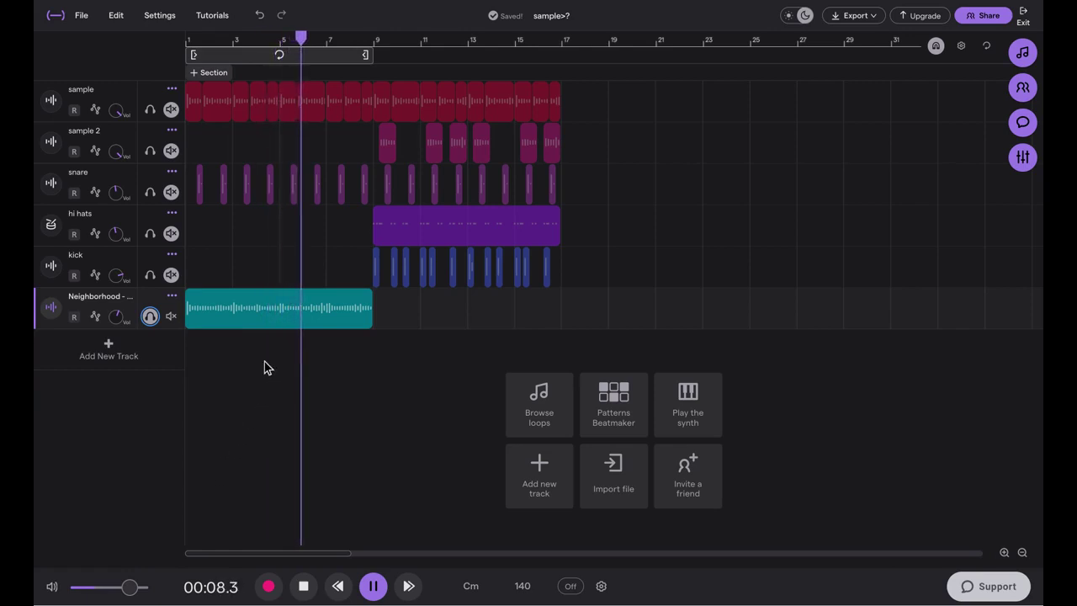
# Switch on the metronome and adjust its volume while the soloed loop plays.
pyautogui.click(574, 586)
pyautogui.click(601, 586)
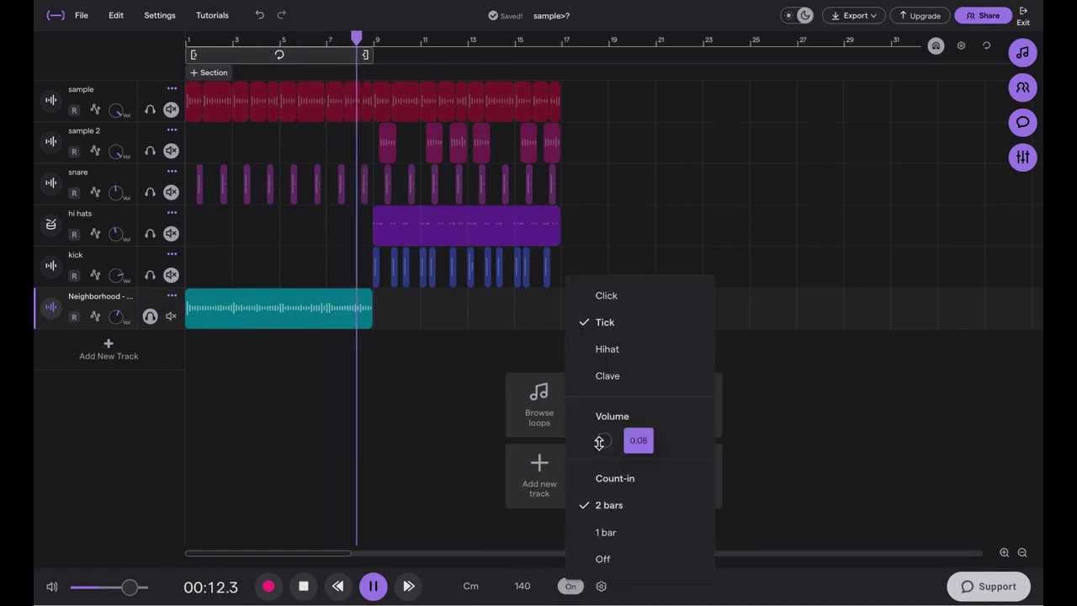
pyautogui.click(580, 558)
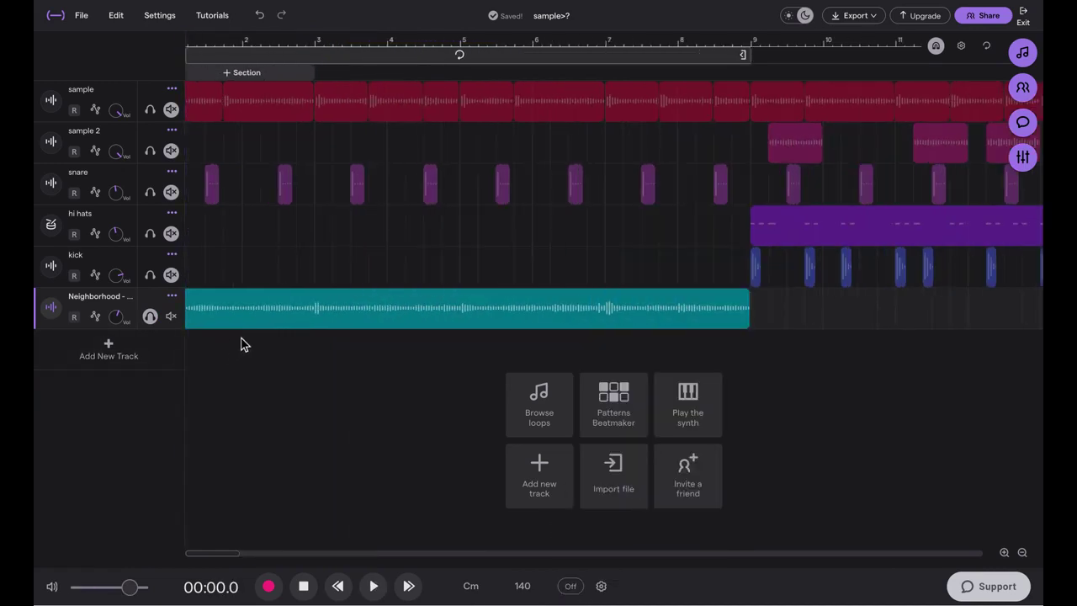
# Split the Neighborhood loop at its loud hits at bars 3 and 5.
pyautogui.click(322, 333)
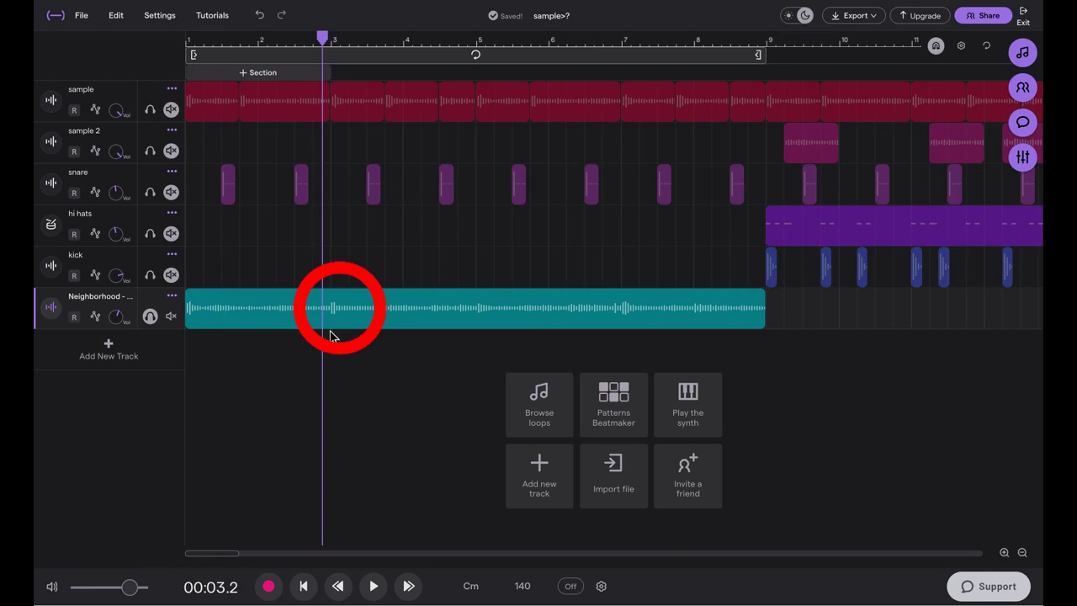
pyautogui.click(331, 335)
pyautogui.click(338, 316)
pyautogui.press('super+e')
pyautogui.press('space')
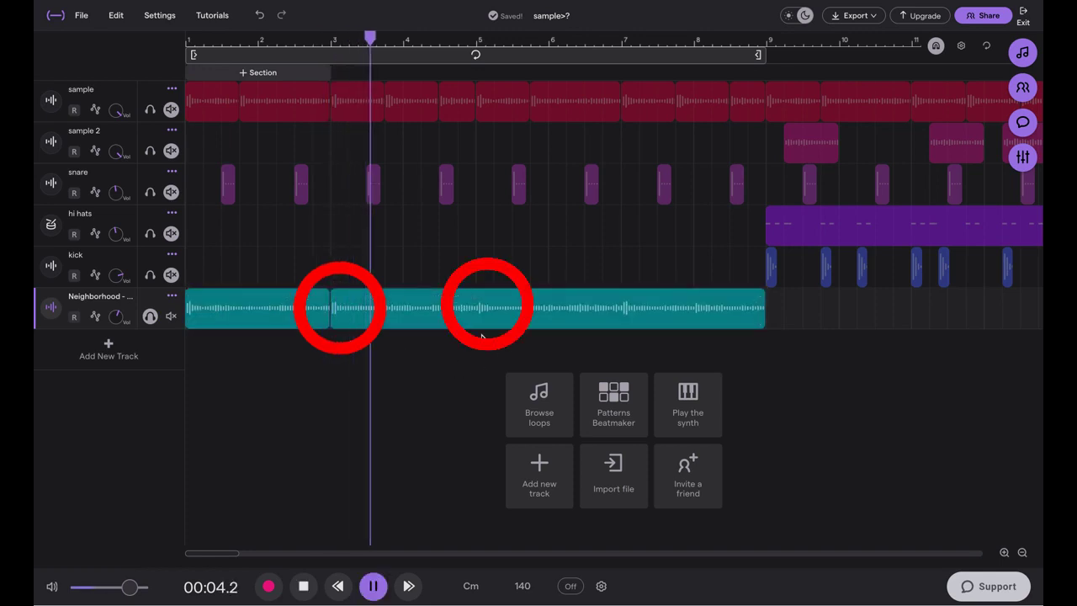
pyautogui.click(476, 335)
pyautogui.click(483, 325)
pyautogui.press('super+e')
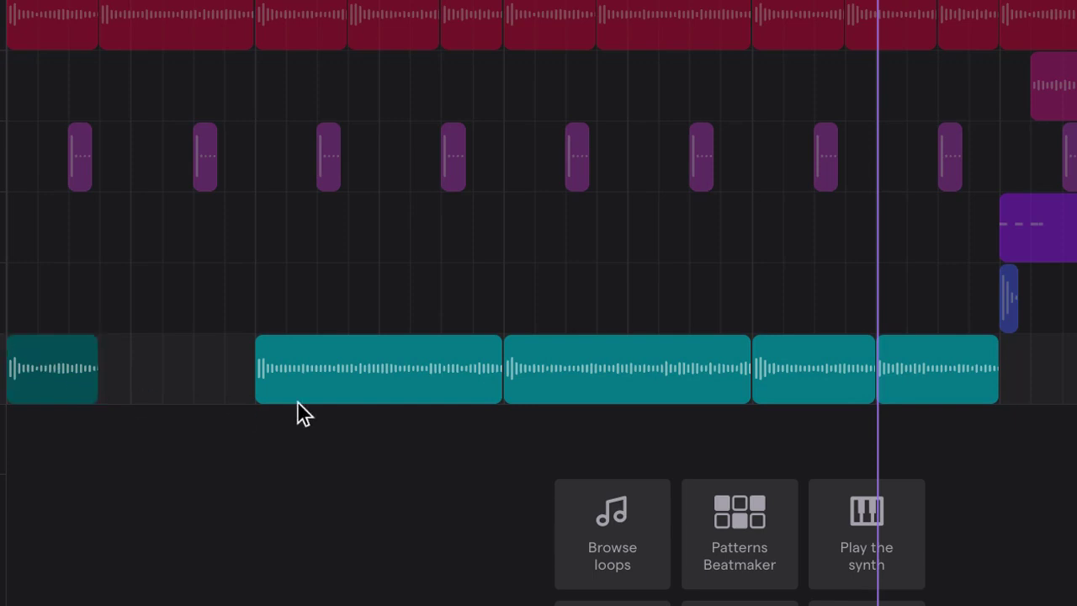
# Move the second Neighborhood chop directly behind the shortened first one and trim its end to bar 3.
pyautogui.moveTo(337, 374); pyautogui.dragTo(192, 370)
pyautogui.click(15, 418)
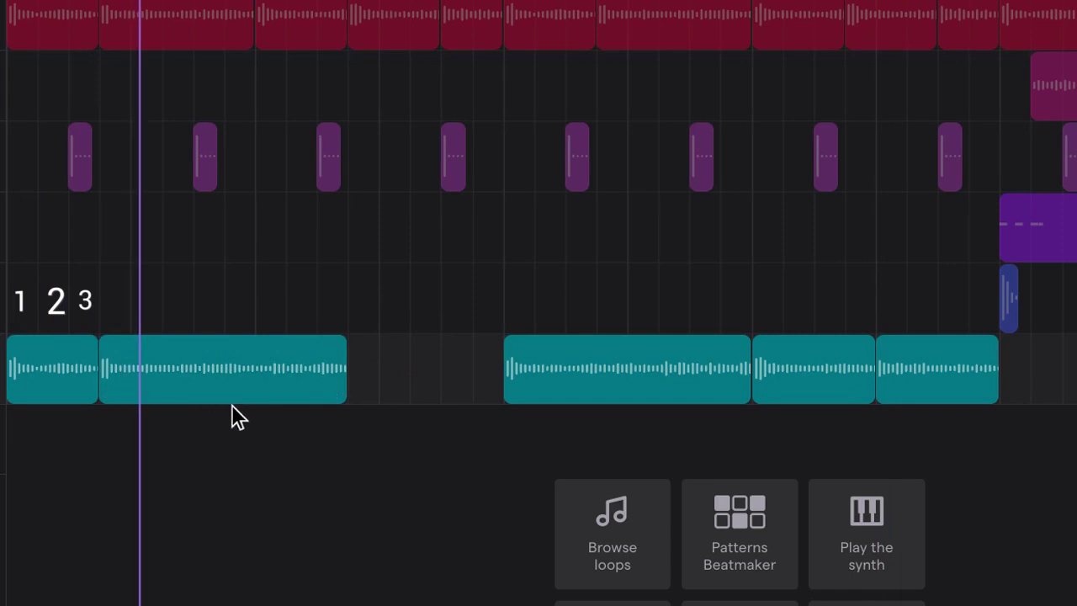
pyautogui.click(335, 398)
pyautogui.moveTo(335, 399); pyautogui.dragTo(255, 395)
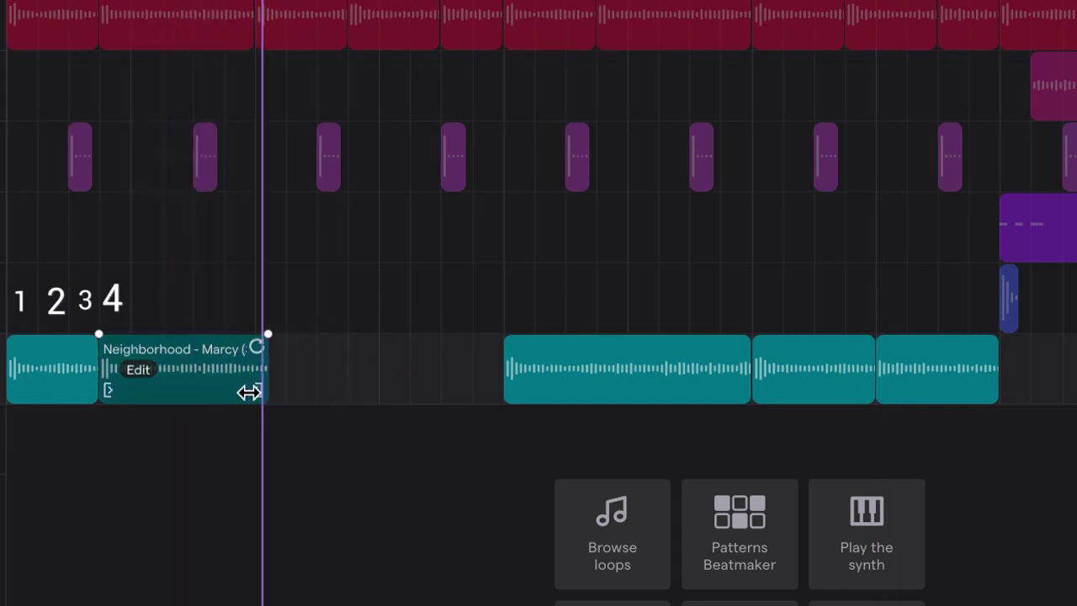
# Move the third Neighborhood chop to bar 3 and trim its end to leave three beats.
pyautogui.moveTo(587, 389); pyautogui.dragTo(341, 389)
pyautogui.press('space')
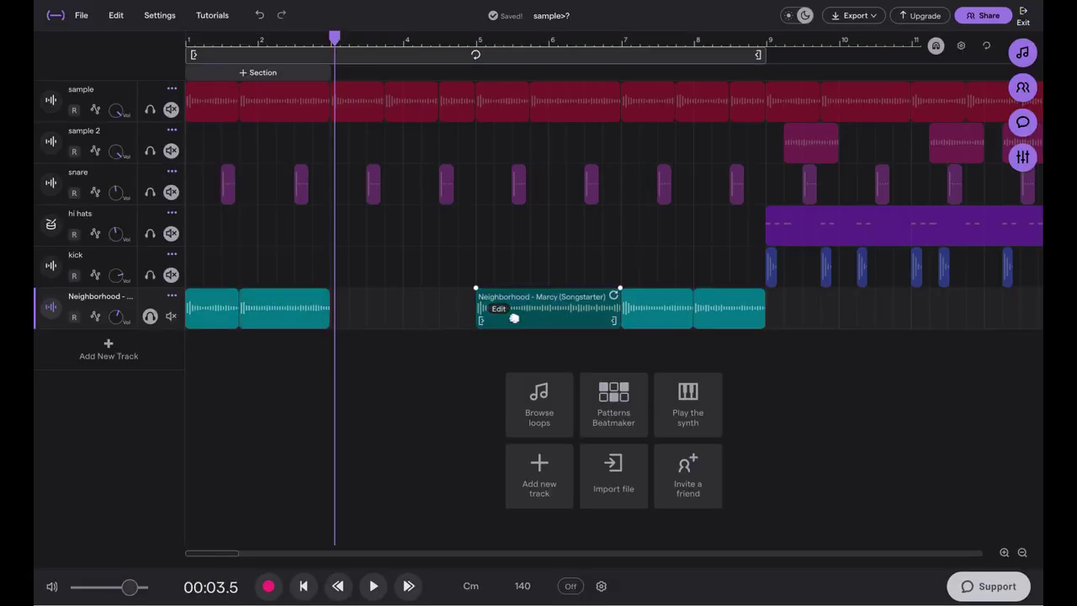
pyautogui.click(342, 275)
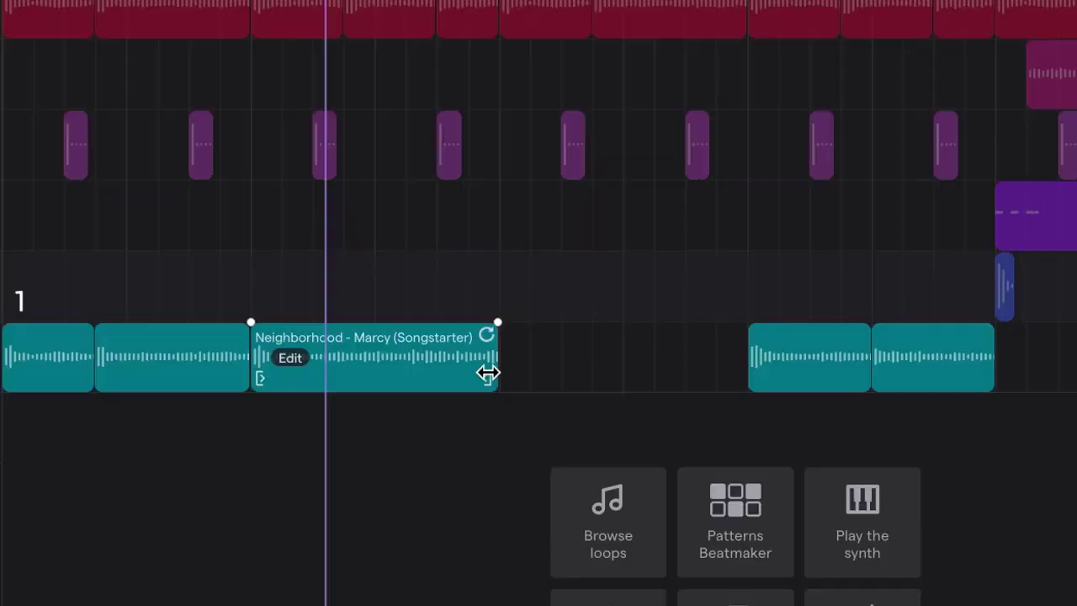
pyautogui.moveTo(468, 318); pyautogui.dragTo(378, 325)
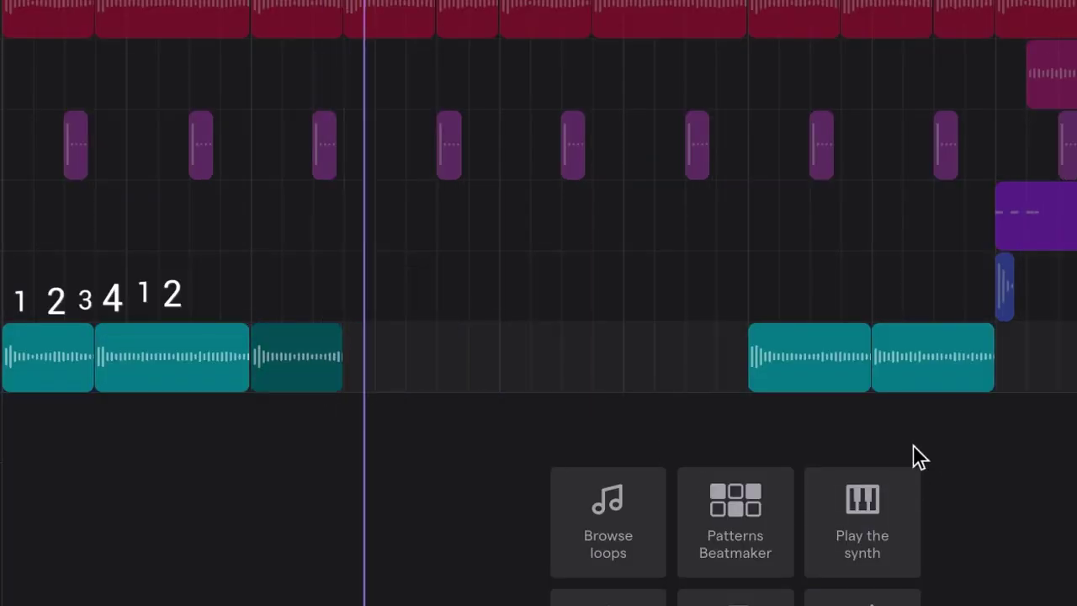
# Place the last two Neighborhood chops directly behind the third one and trim the final chop to end at bar 5.
pyautogui.moveTo(836, 387); pyautogui.dragTo(432, 387)
pyautogui.moveTo(921, 384); pyautogui.dragTo(499, 364)
pyautogui.click(312, 416)
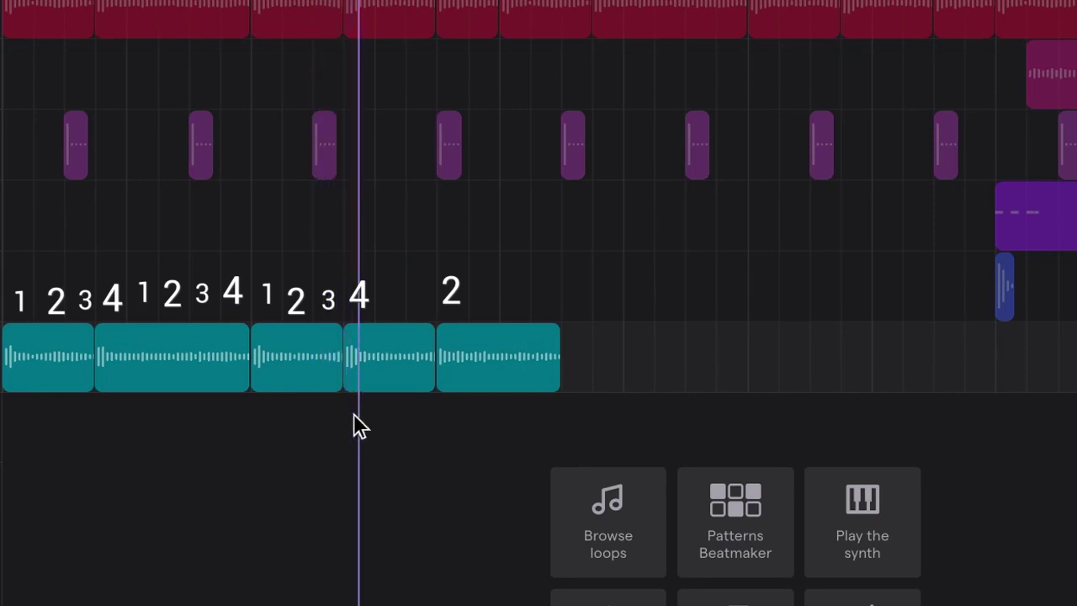
pyautogui.moveTo(559, 386); pyautogui.dragTo(488, 390)
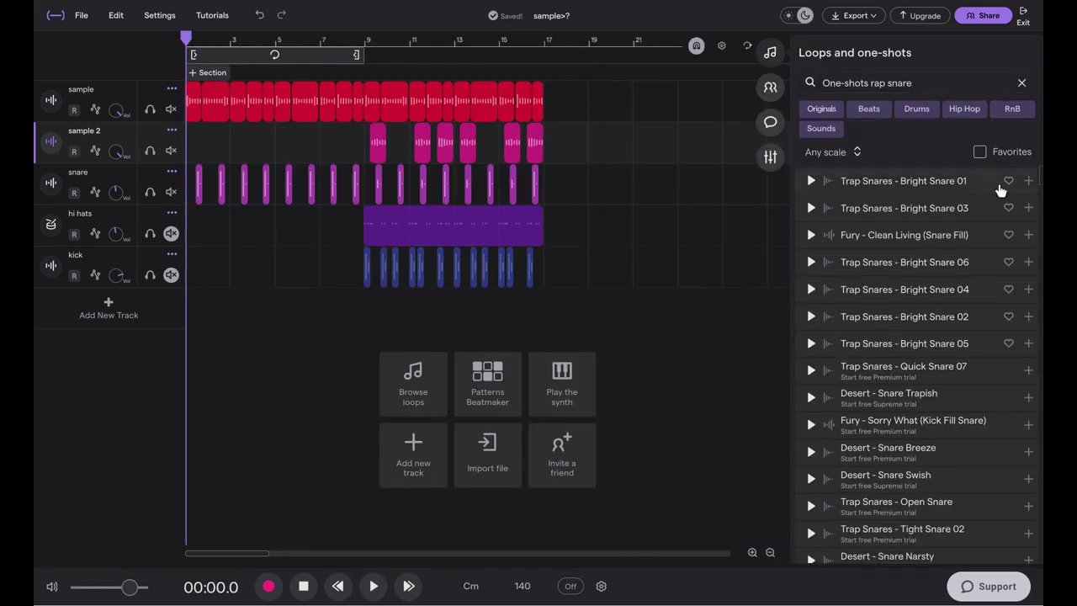
# Browse the loop library's "One-shots rap snare" results for a snare sound and close the library.
pyautogui.scroll(-15, 997, 246)
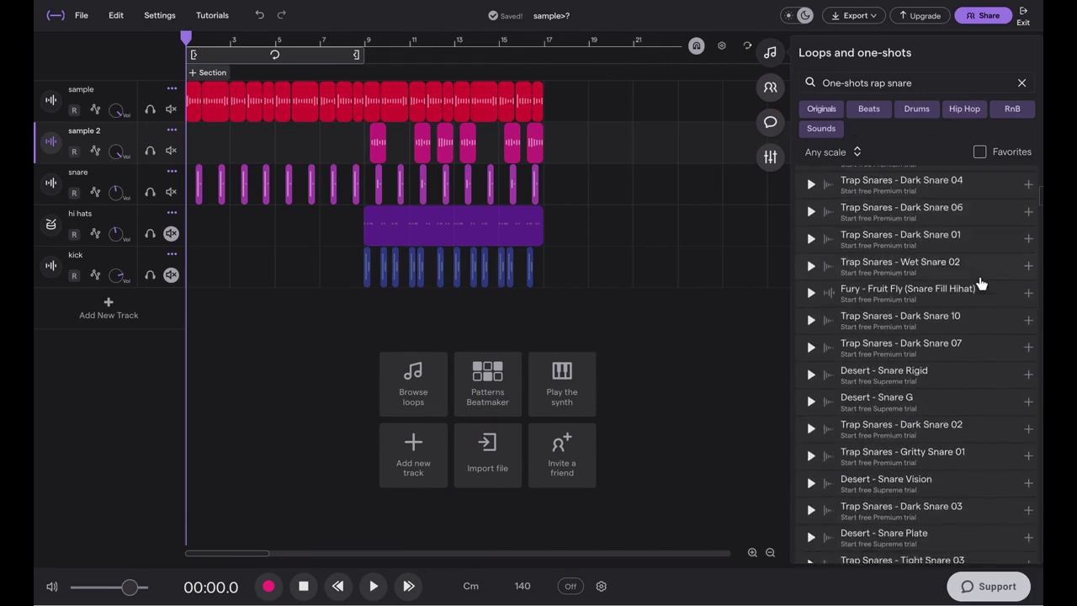
pyautogui.scroll(-15, 984, 286)
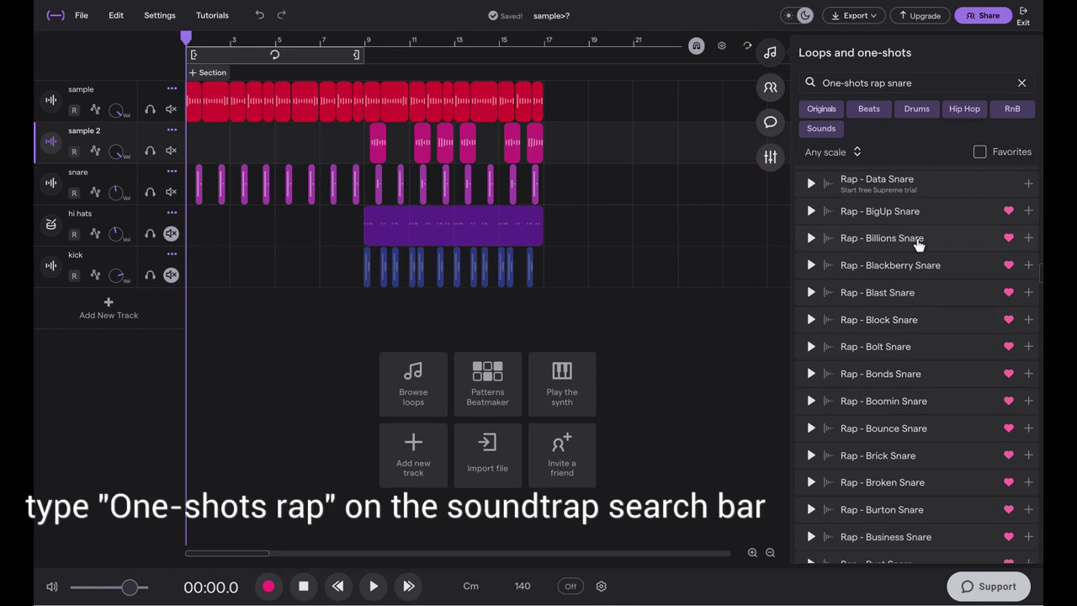
pyautogui.scroll(5, 907, 426)
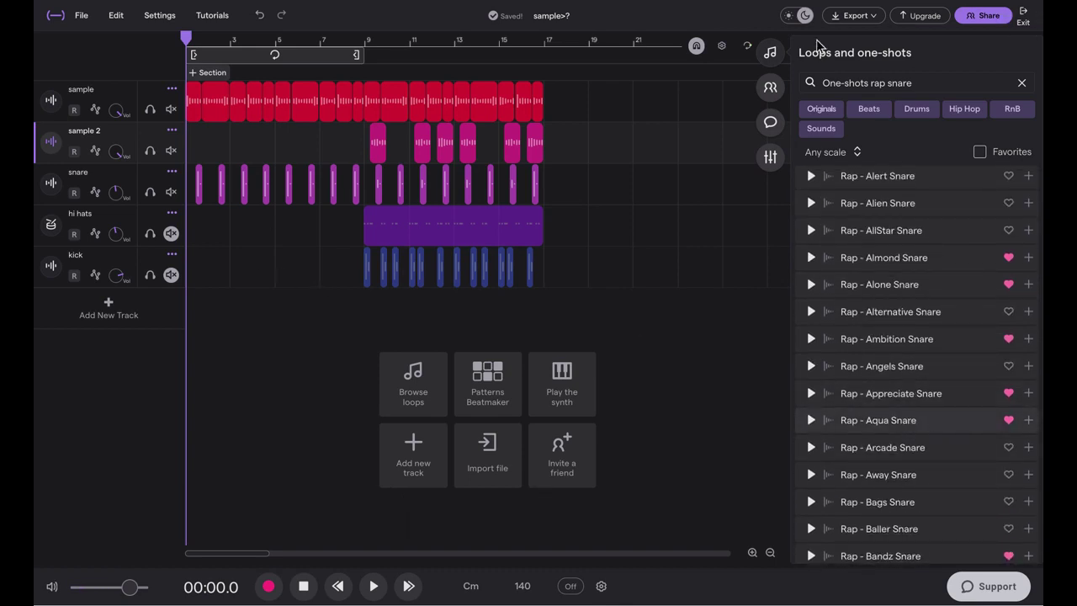
pyautogui.click(759, 61)
# Play the soloed hi hats and examine their pattern, including the rolls, in the piano roll.
pyautogui.press('space')
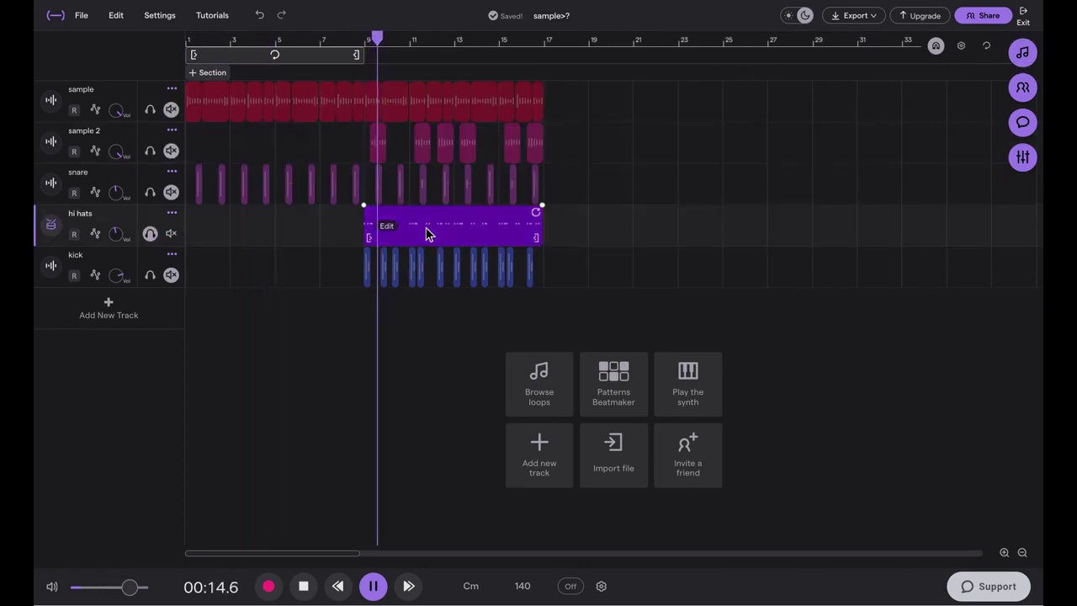
pyautogui.doubleClick(427, 233)
pyautogui.click(572, 305)
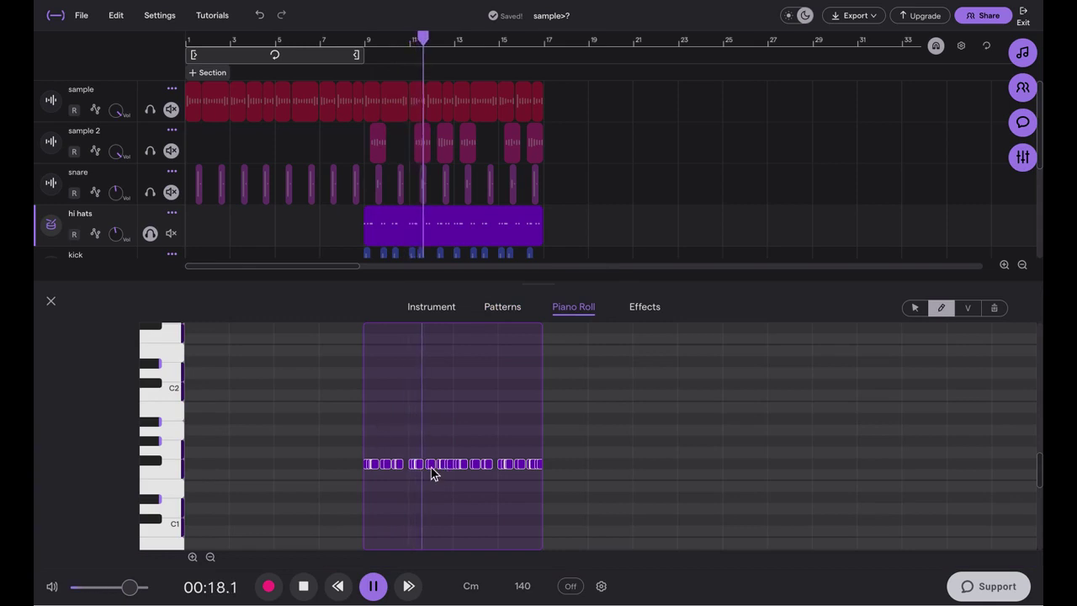
pyautogui.scroll(3, 431, 473)
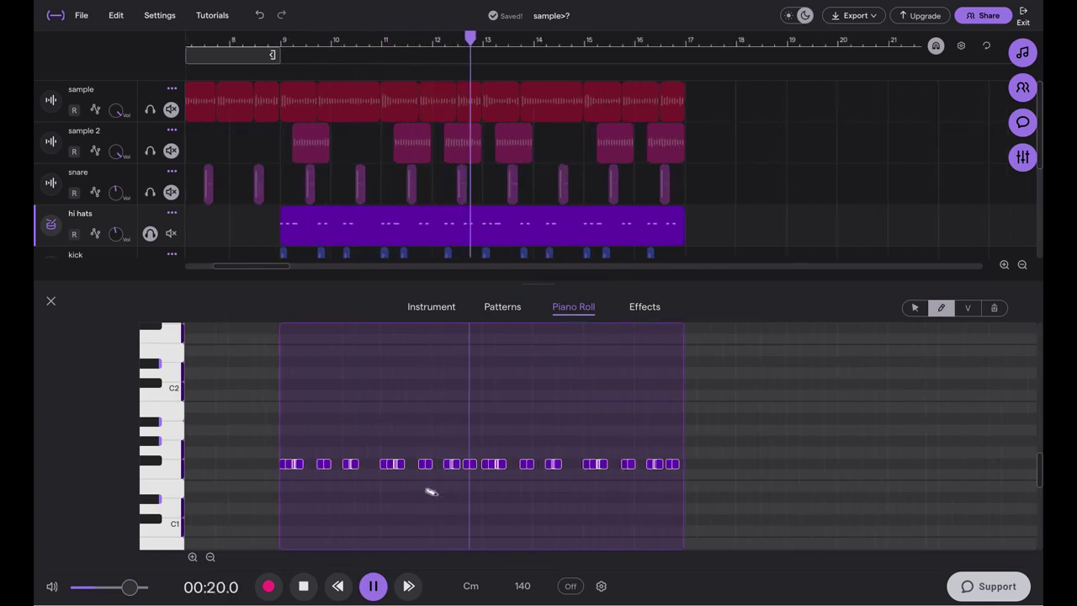
pyautogui.scroll(1, 431, 492)
pyautogui.press('space')
pyautogui.click(916, 308)
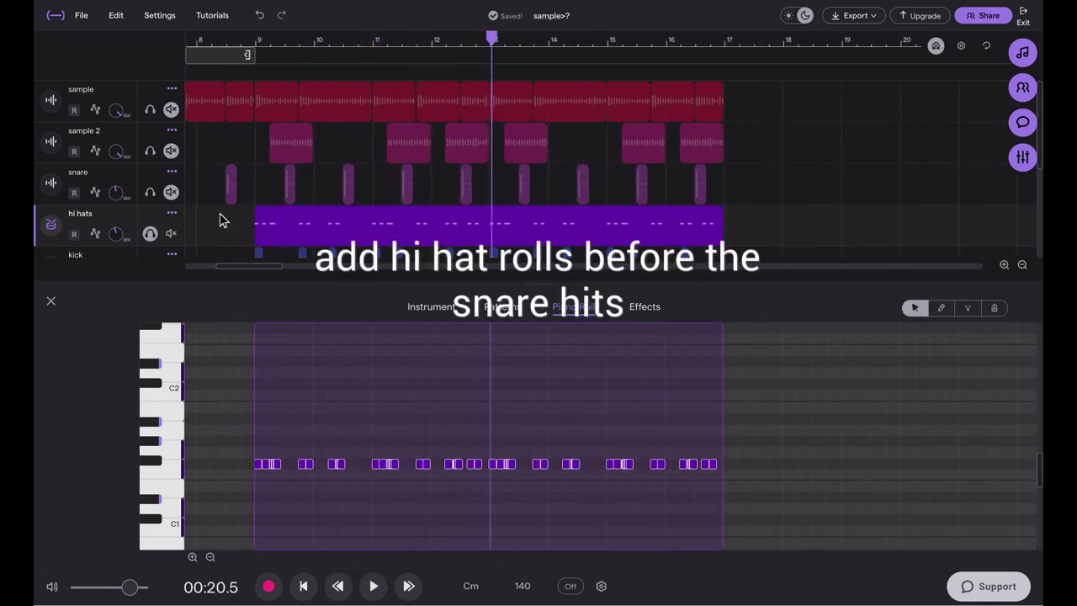
# Listen to the hi hats together with the snare, and audition the soloed kick before unsoloing it.
pyautogui.click(246, 230)
pyautogui.click(258, 230)
pyautogui.click(253, 232)
pyautogui.click(150, 192)
pyautogui.press('space')
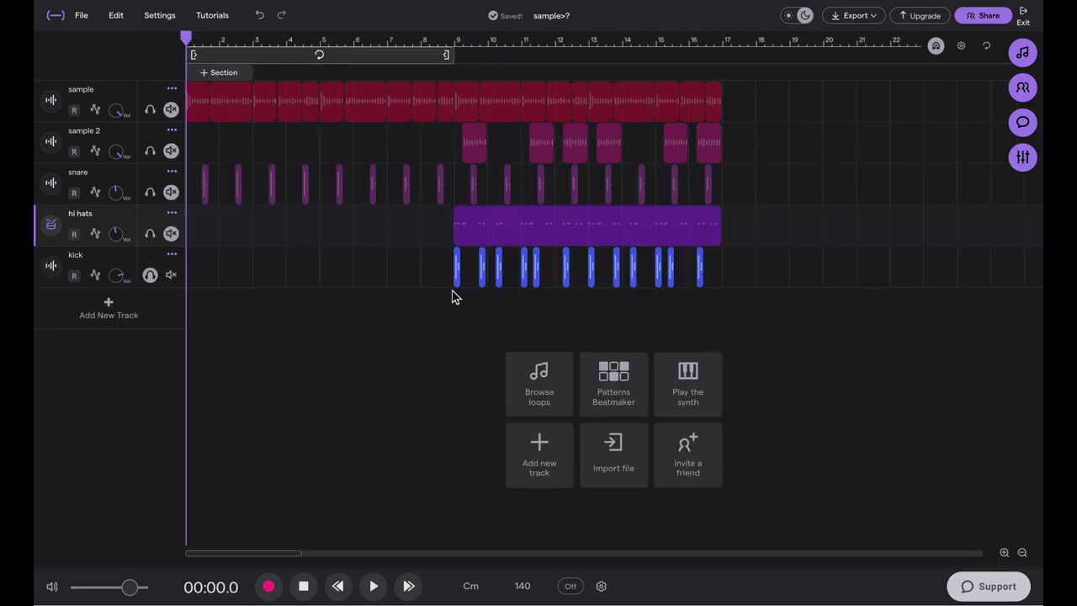
pyautogui.press('space')
pyautogui.click(150, 276)
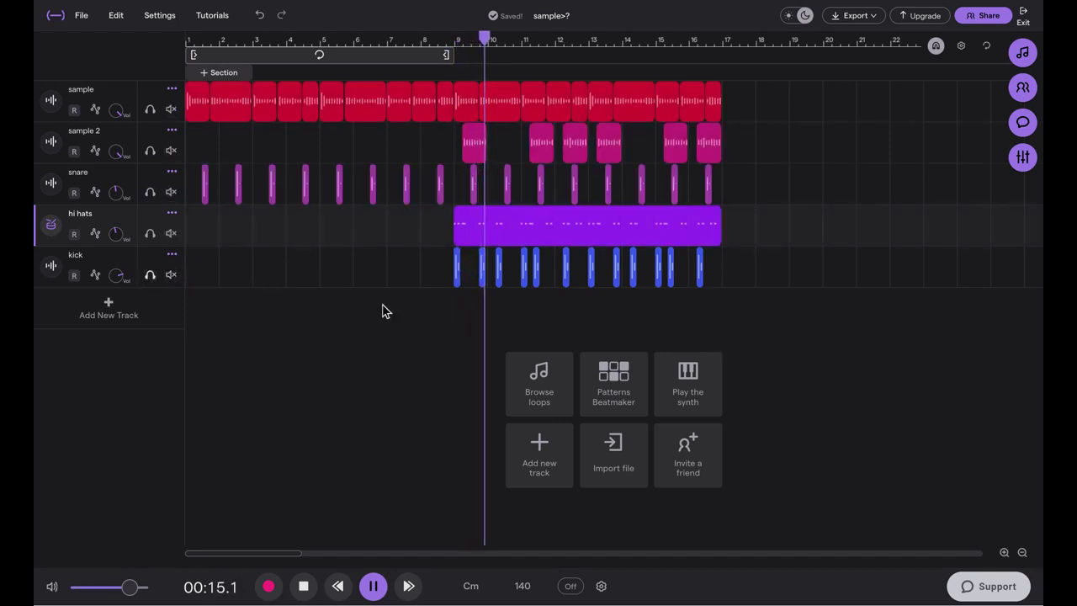
# Add the Rap - Almond Snare one-shot on a new track and place it just after bar 9.
pyautogui.scroll(5, 476, 290)
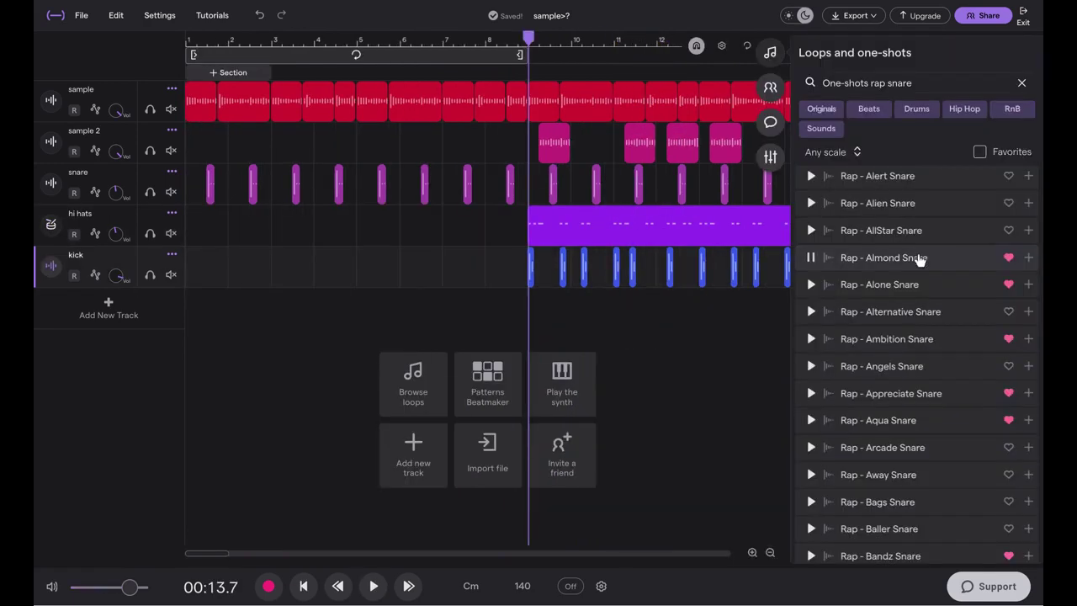
pyautogui.moveTo(325, 290); pyautogui.dragTo(190, 308)
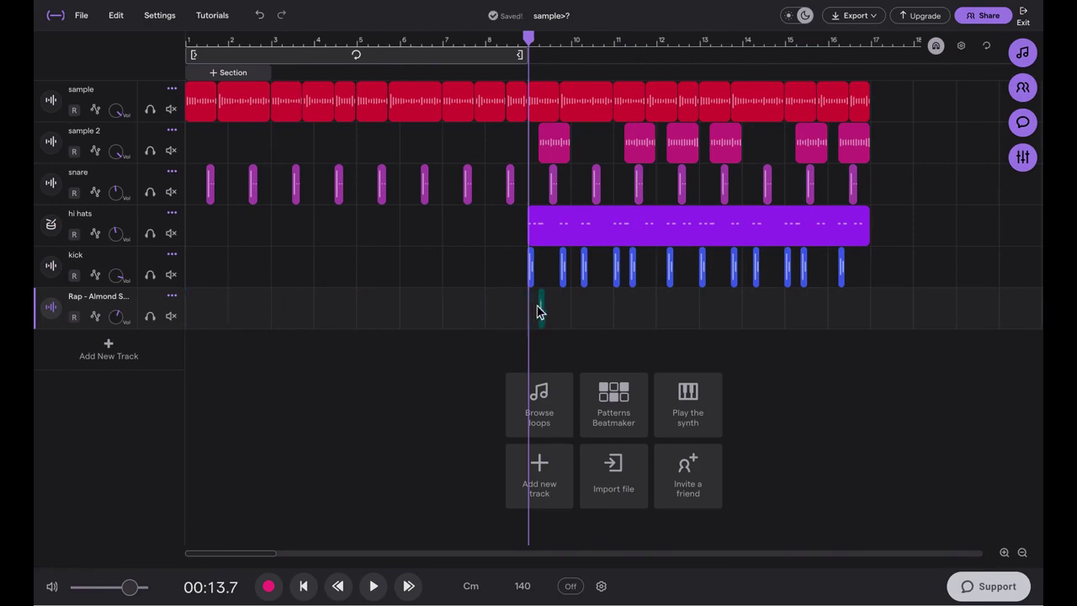
pyautogui.scroll(4, 538, 313)
pyautogui.press('space')
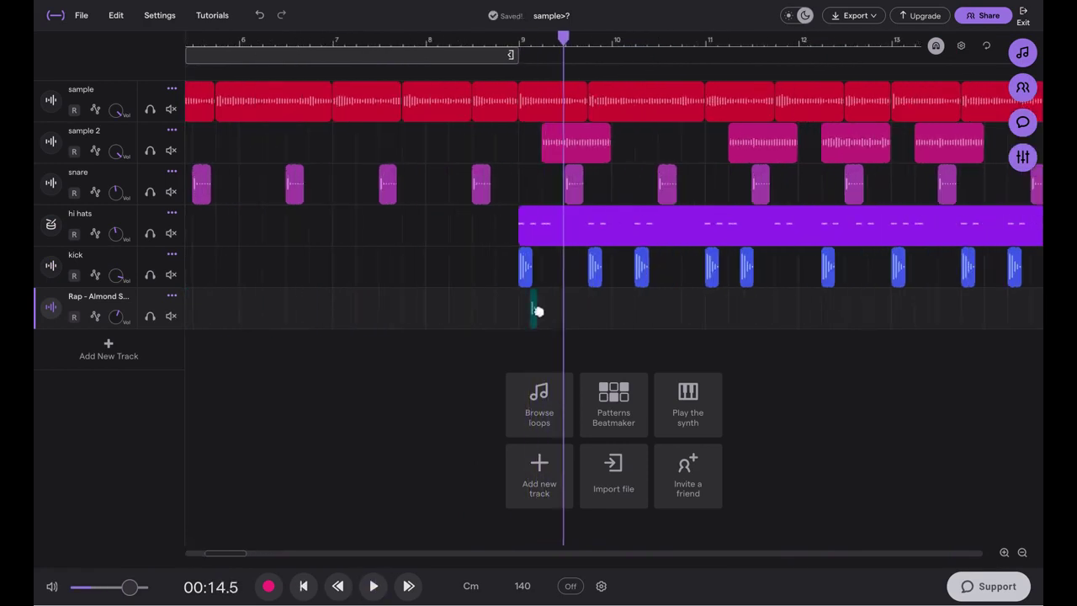
pyautogui.press('space')
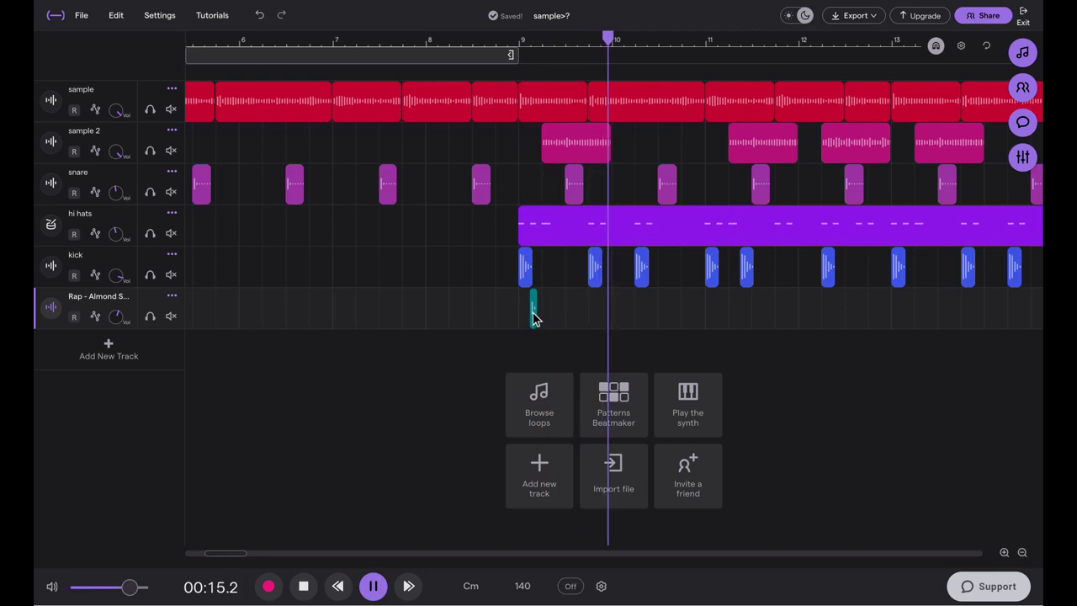
# Paste a copy of the Almond Snare hit just after bar 10 and play the result.
pyautogui.click(532, 318)
pyautogui.press('space')
pyautogui.click(626, 315)
pyautogui.hotkey('ctrl', 'v')
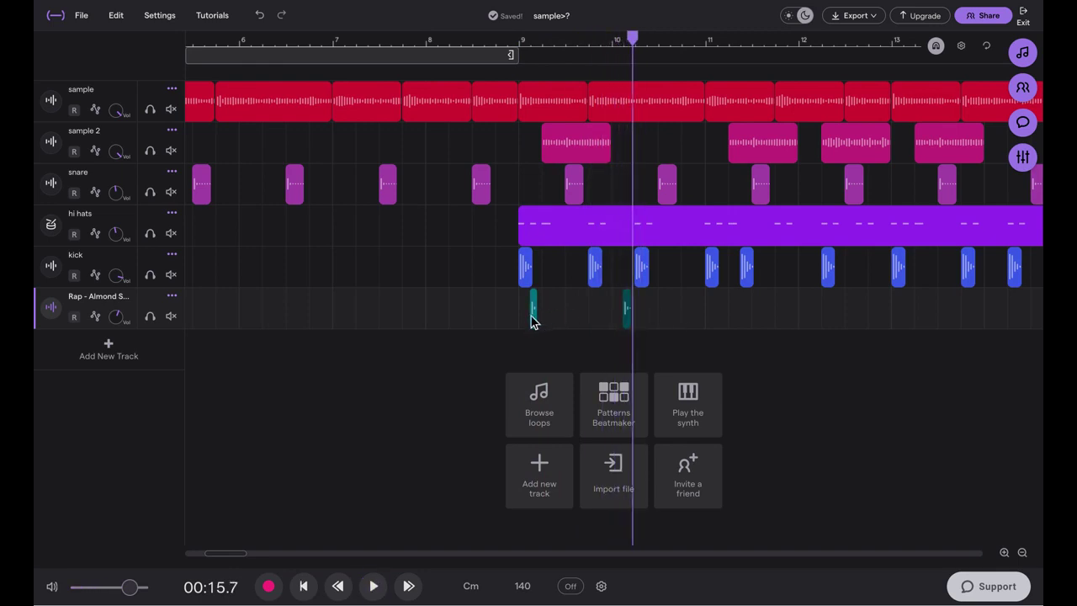
pyautogui.press('space')
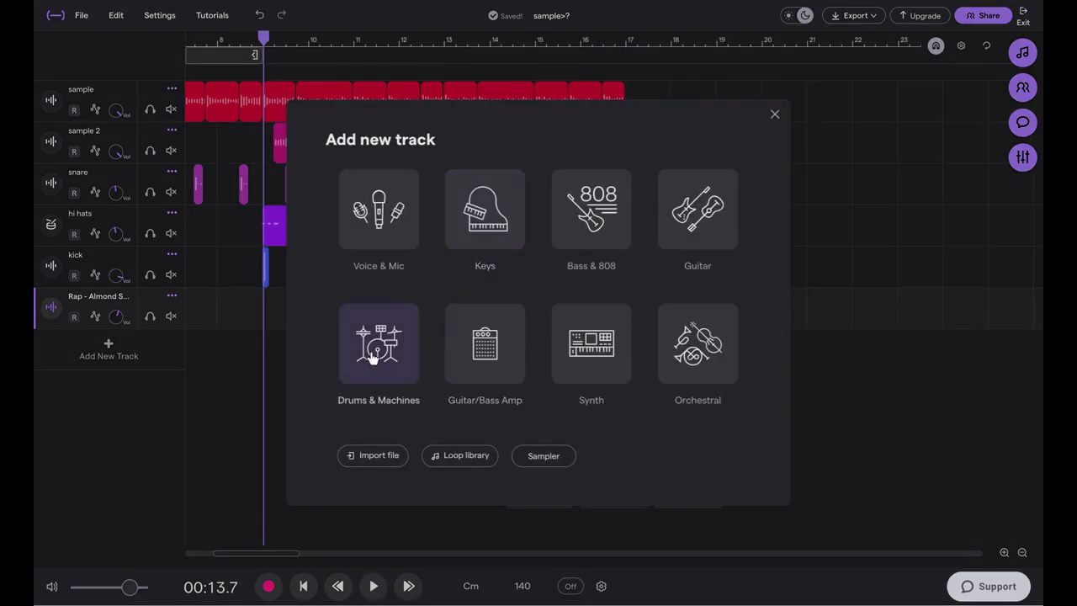
# Add a Patterns Beatmaker drum track and load the Brampton preset on it.
pyautogui.click(373, 357)
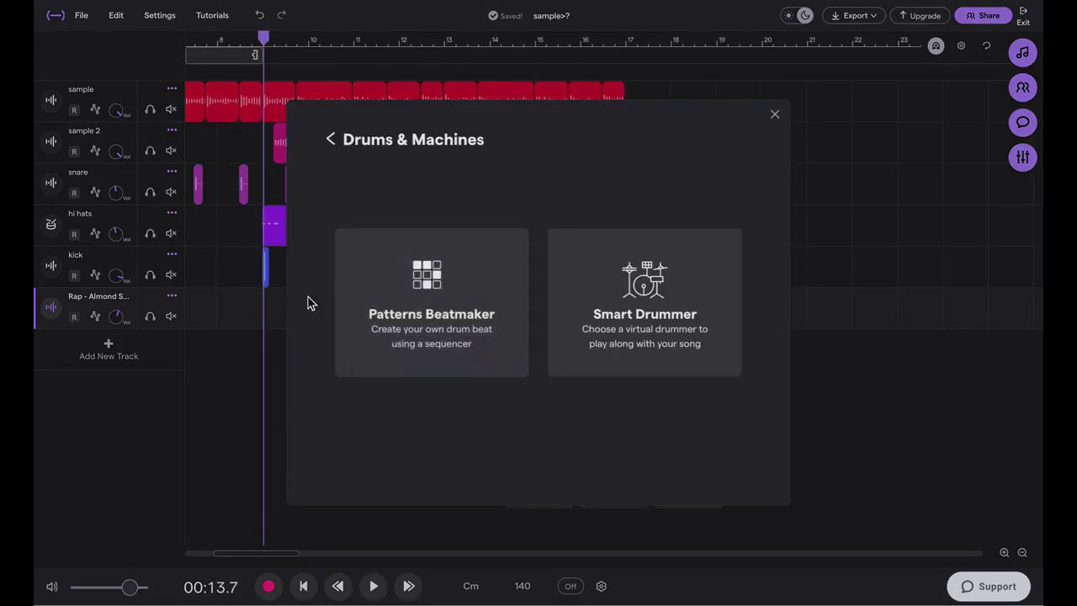
pyautogui.click(373, 288)
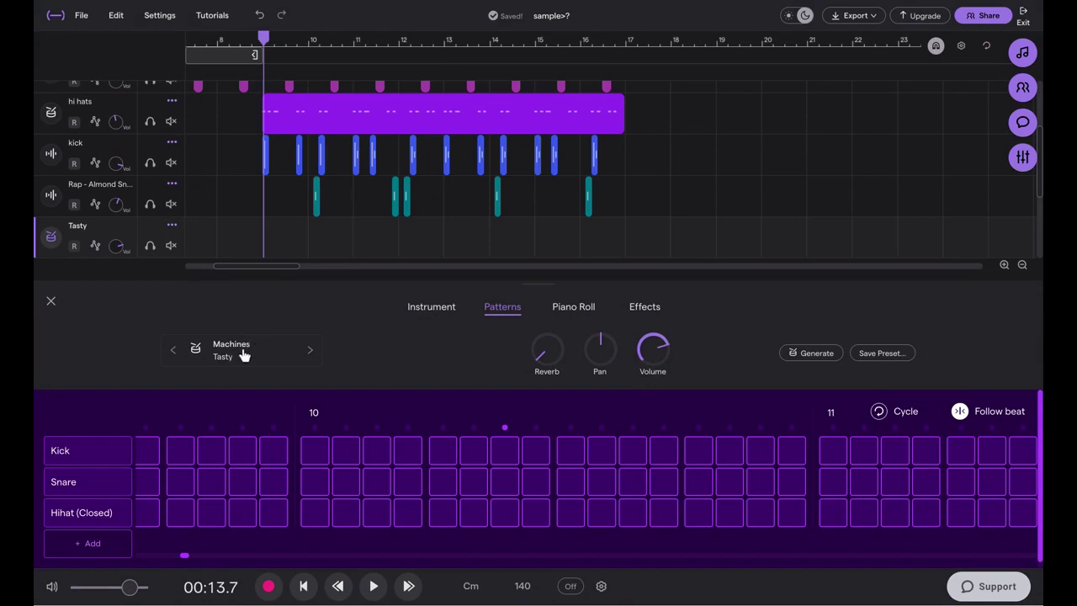
pyautogui.click(663, 132)
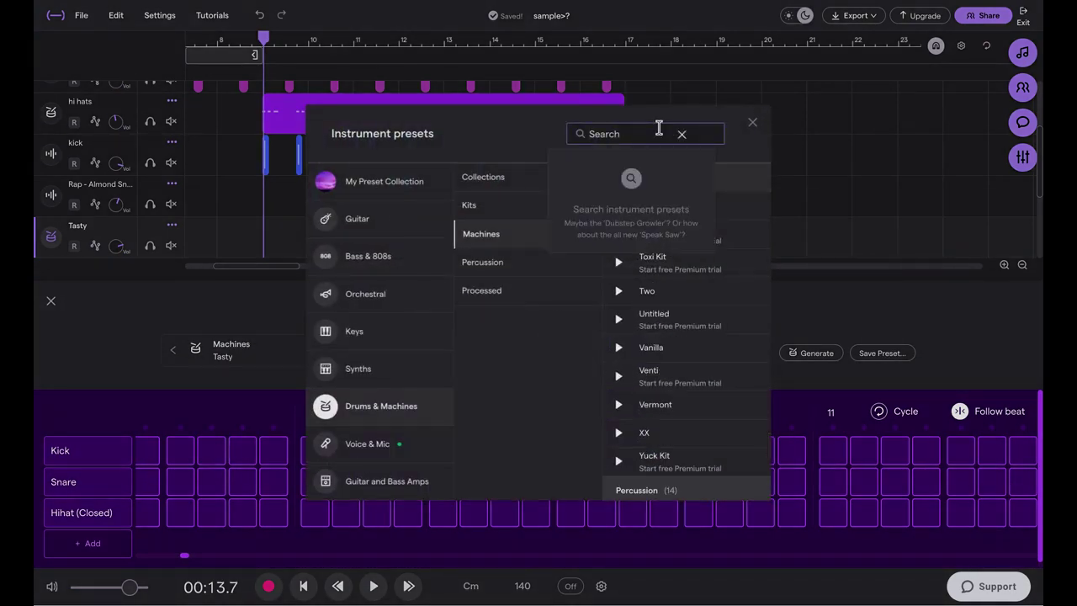
pyautogui.write('bramp')
pyautogui.press('Return')
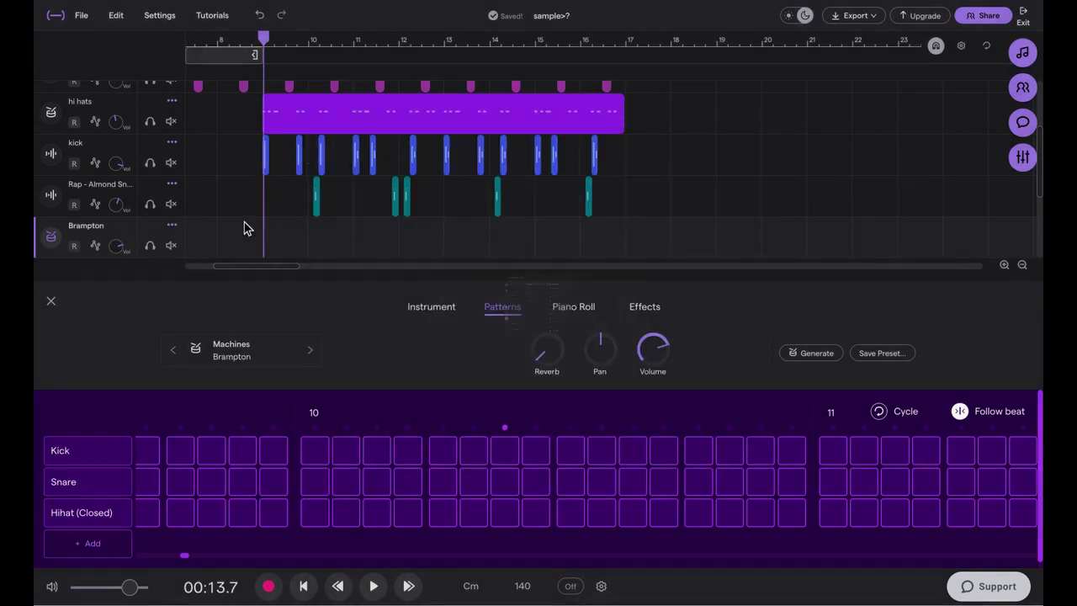
# Create an empty region on the Brampton track and extend it from bar 9 to bar 17.
pyautogui.click(284, 243)
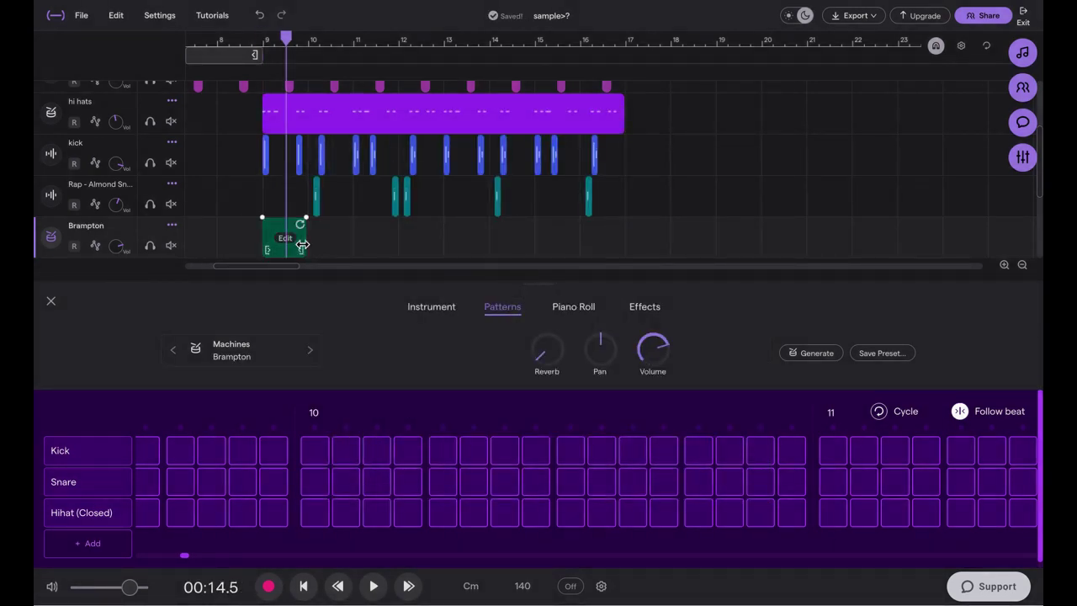
pyautogui.moveTo(336, 247); pyautogui.dragTo(442, 227)
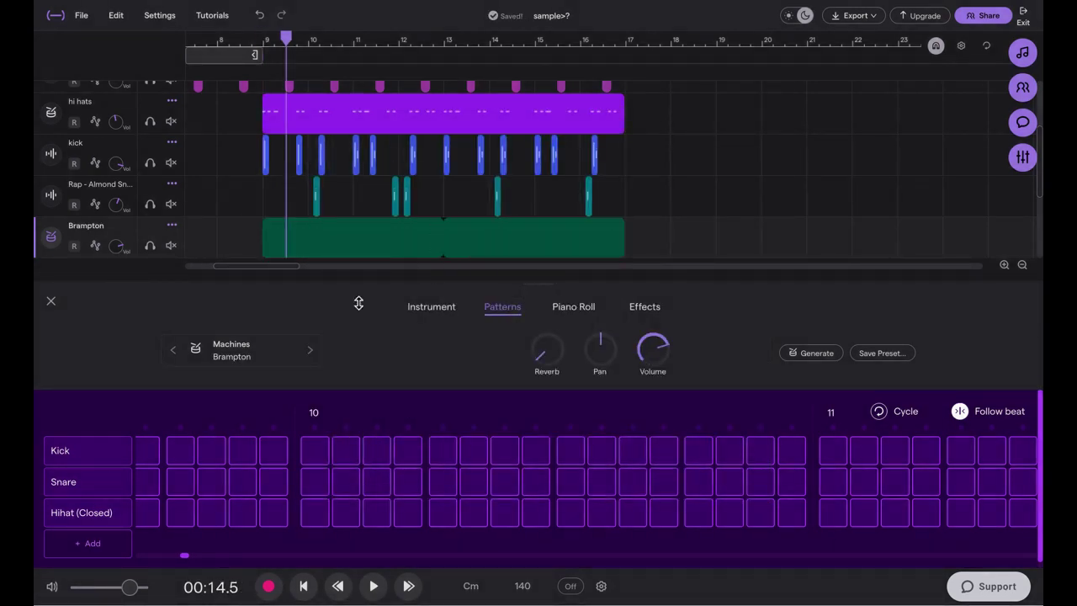
# Rename the Almond Snare track as counter snare and the Brampton track as open hat, moving both above the kick track.
pyautogui.click(572, 306)
pyautogui.moveTo(153, 166); pyautogui.dragTo(154, 156)
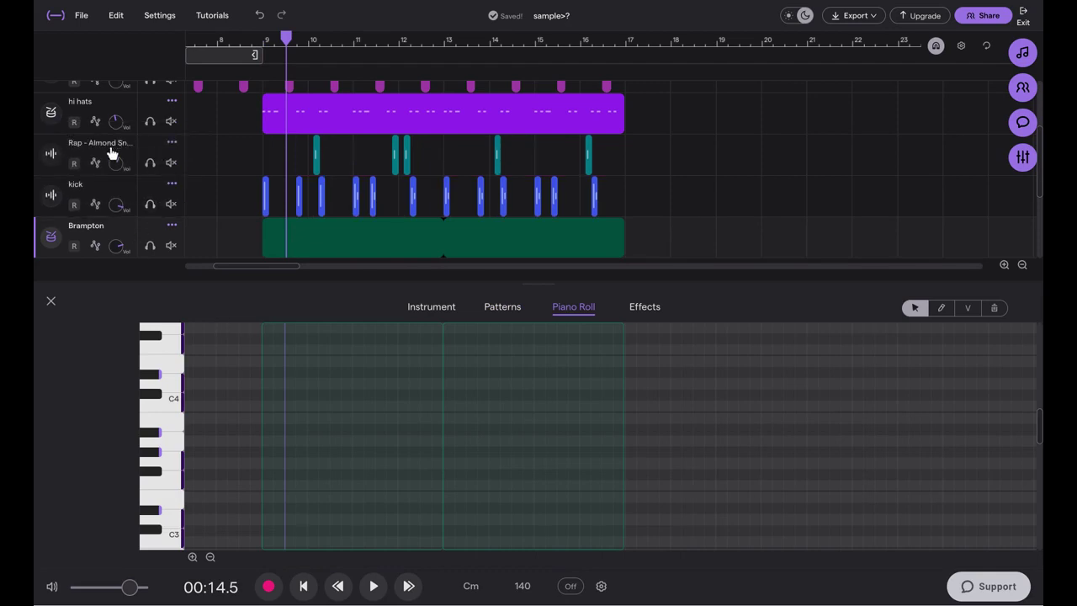
pyautogui.doubleClick(111, 148)
pyautogui.moveTo(131, 240); pyautogui.dragTo(143, 143)
pyautogui.click(99, 148)
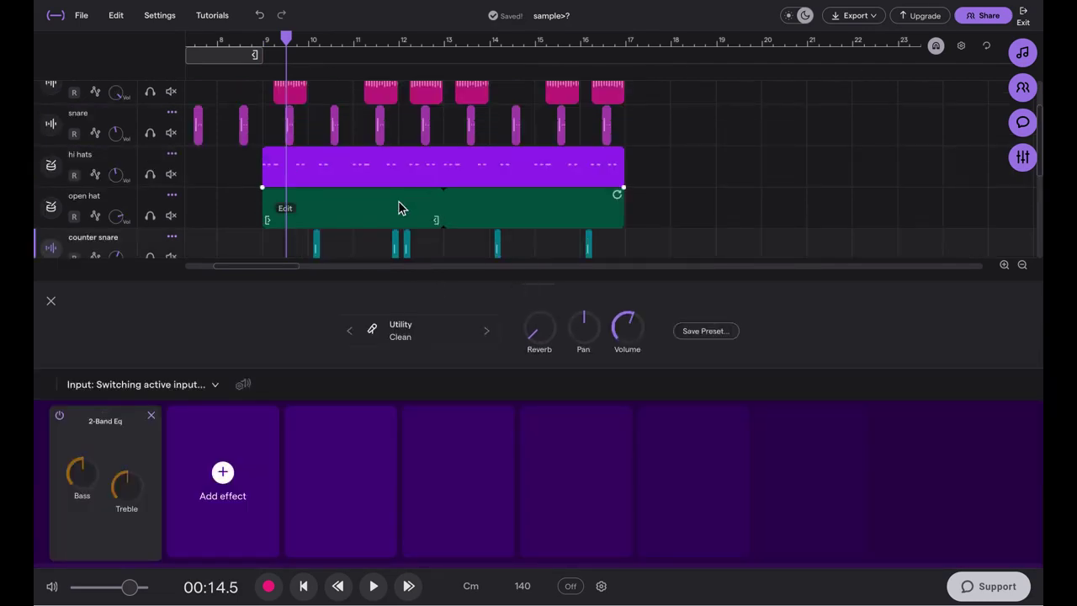
# Add an open hat hit just below C2 at bar 9 and lower the track's volume while playing it back.
pyautogui.click(398, 208)
pyautogui.click(556, 307)
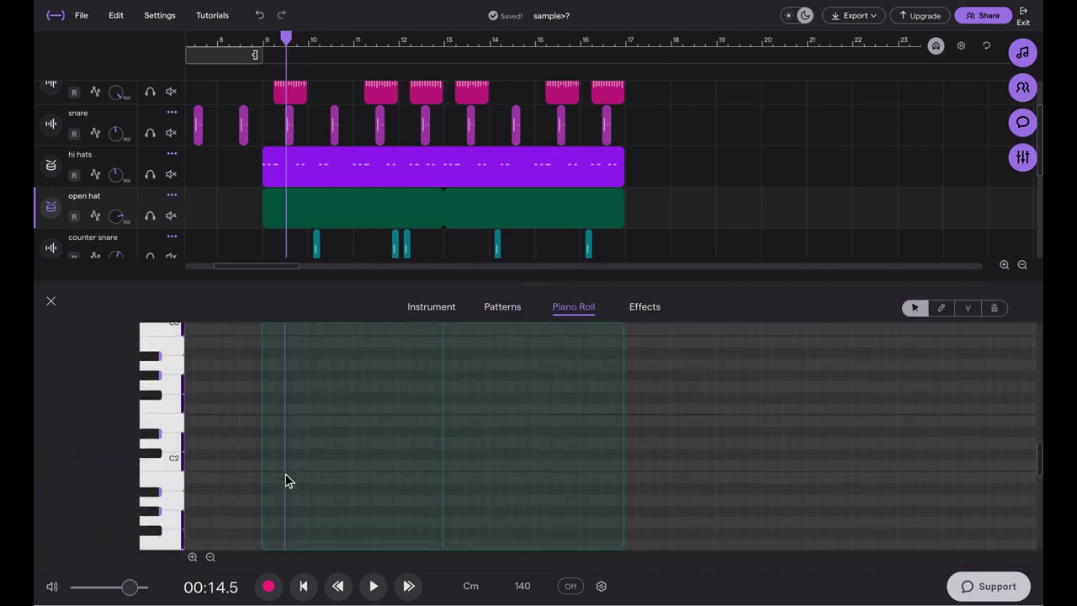
pyautogui.click(273, 476)
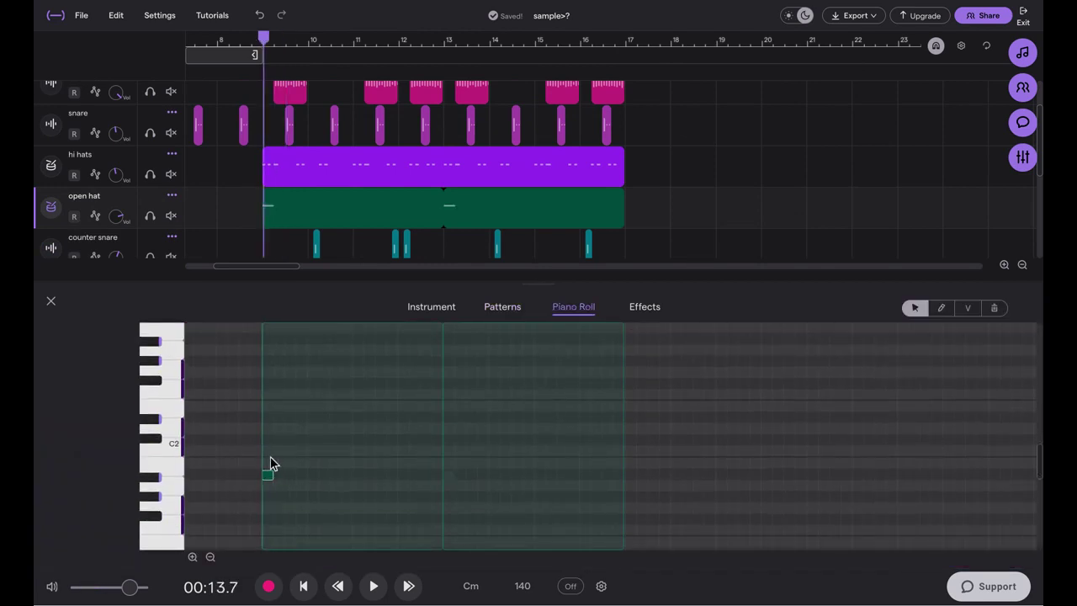
pyautogui.press('space')
pyautogui.click(267, 387)
pyautogui.click(263, 383)
pyautogui.click(220, 382)
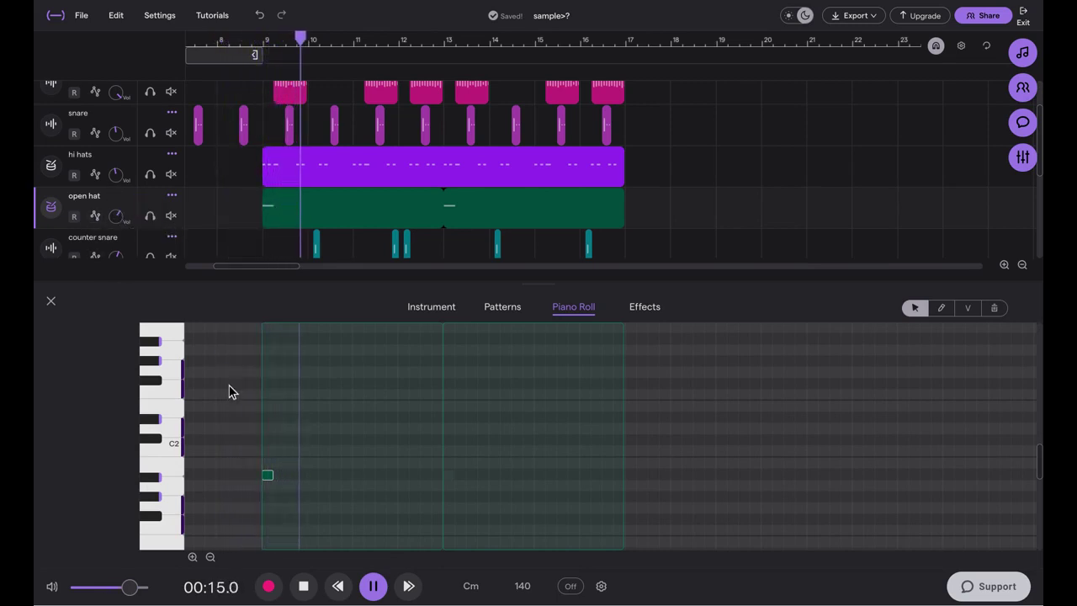
pyautogui.click(254, 408)
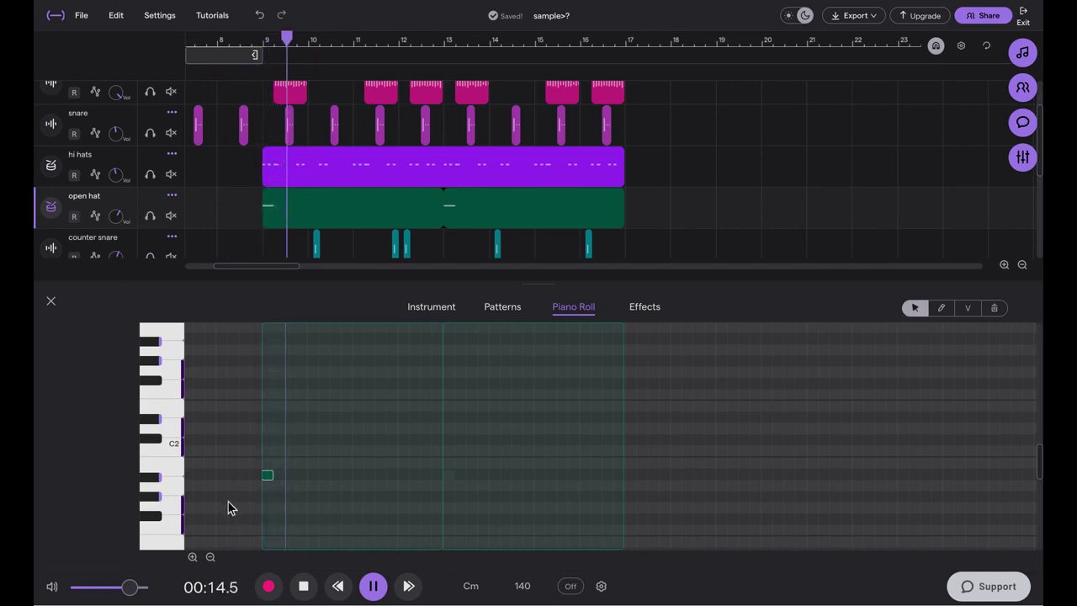
# Add a second open hat hit at bar 11 on the same row and play the result.
pyautogui.doubleClick(358, 475)
pyautogui.press('space')
pyautogui.click(352, 462)
pyautogui.press('space')
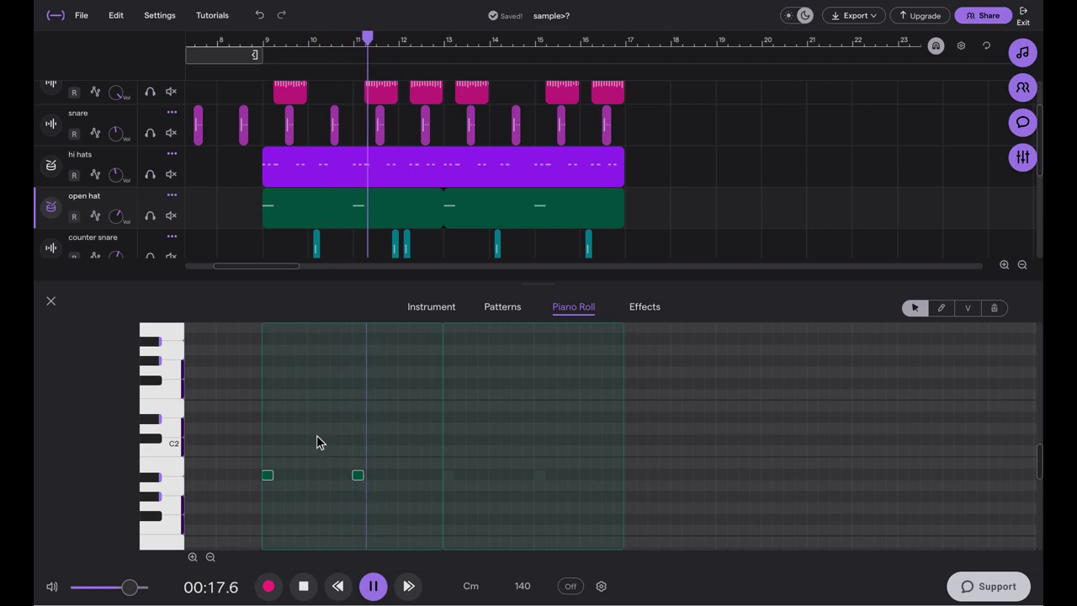
# Duplicate the sample track, keeping only the clips from bar 9 on in the copy and those before bar 9 in the original.
pyautogui.click(50, 300)
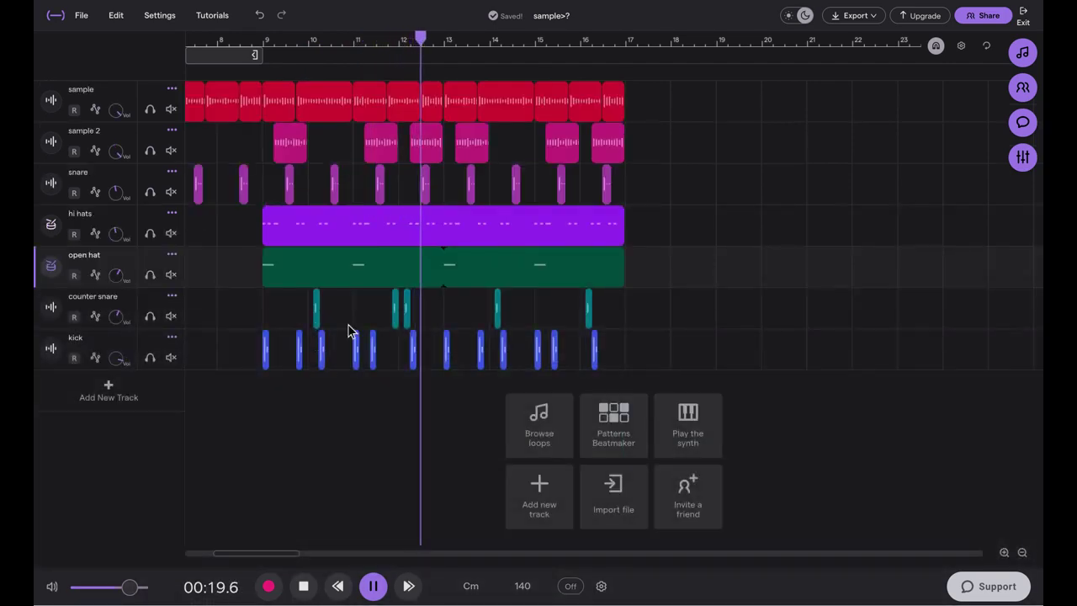
pyautogui.click(170, 89)
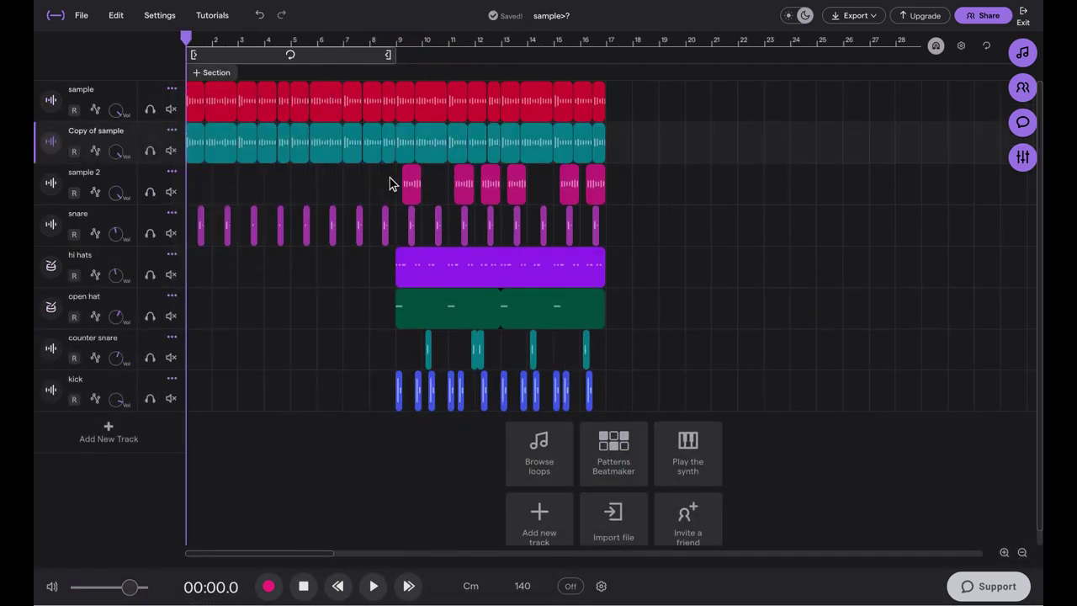
pyautogui.moveTo(389, 177); pyautogui.dragTo(199, 154)
pyautogui.moveTo(596, 99); pyautogui.dragTo(430, 117)
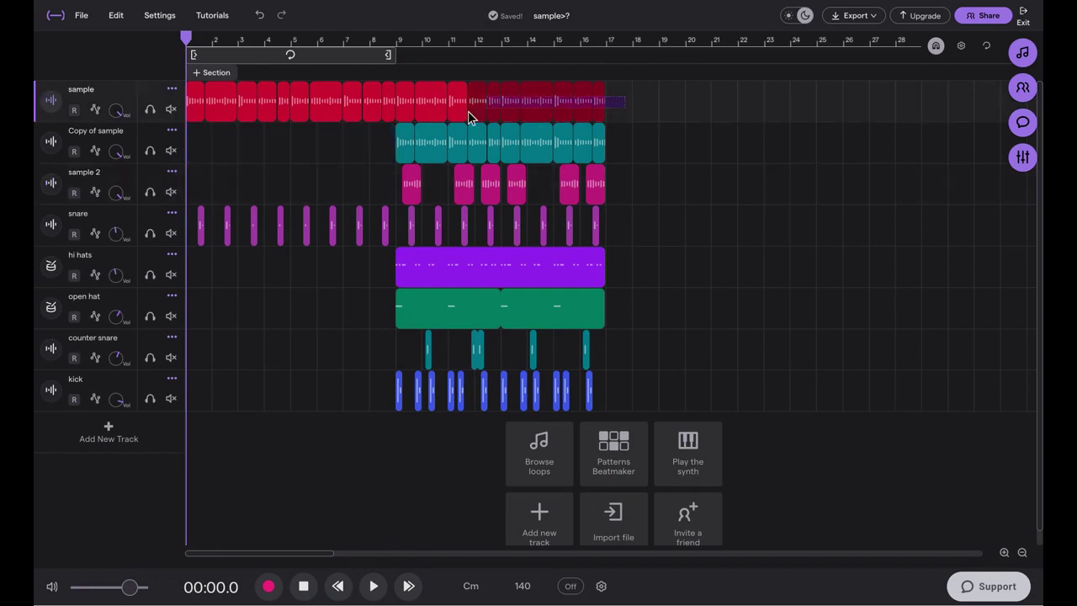
# Solo the Copy of sample track and add an Equalizer ahead of its 2-Band Eq, cutting the lowest bands during playback.
pyautogui.click(152, 152)
pyautogui.click(394, 156)
pyautogui.press('space')
pyautogui.click(59, 142)
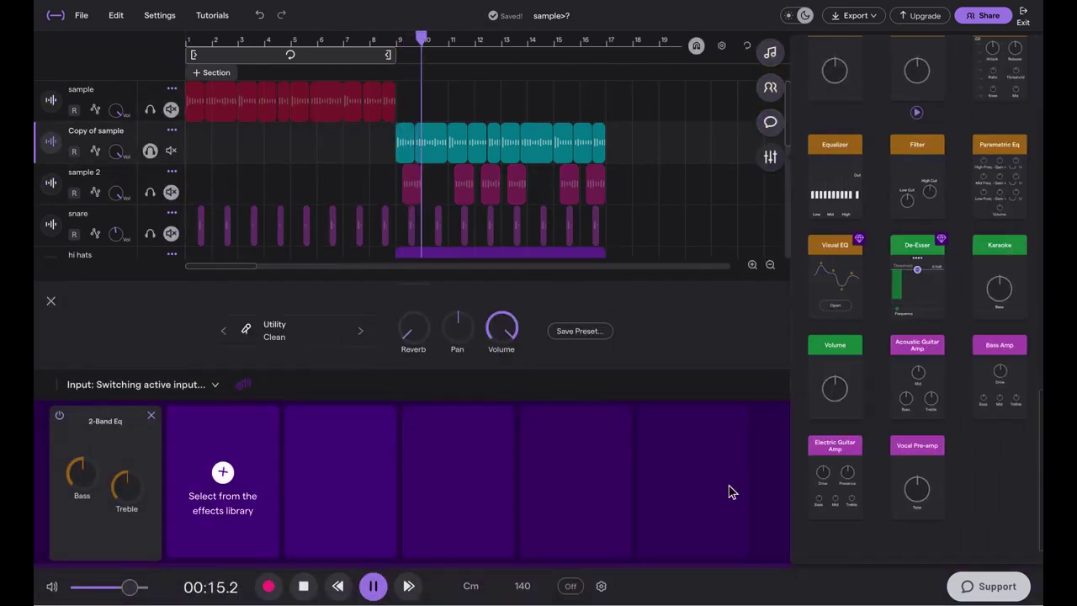
pyautogui.click(856, 204)
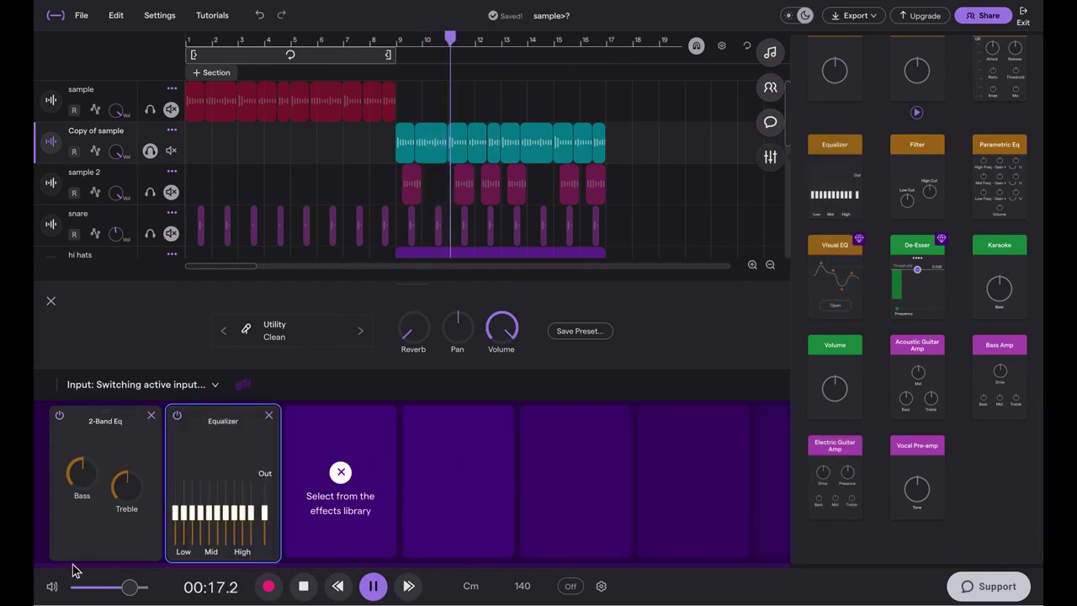
pyautogui.moveTo(173, 517); pyautogui.dragTo(99, 523)
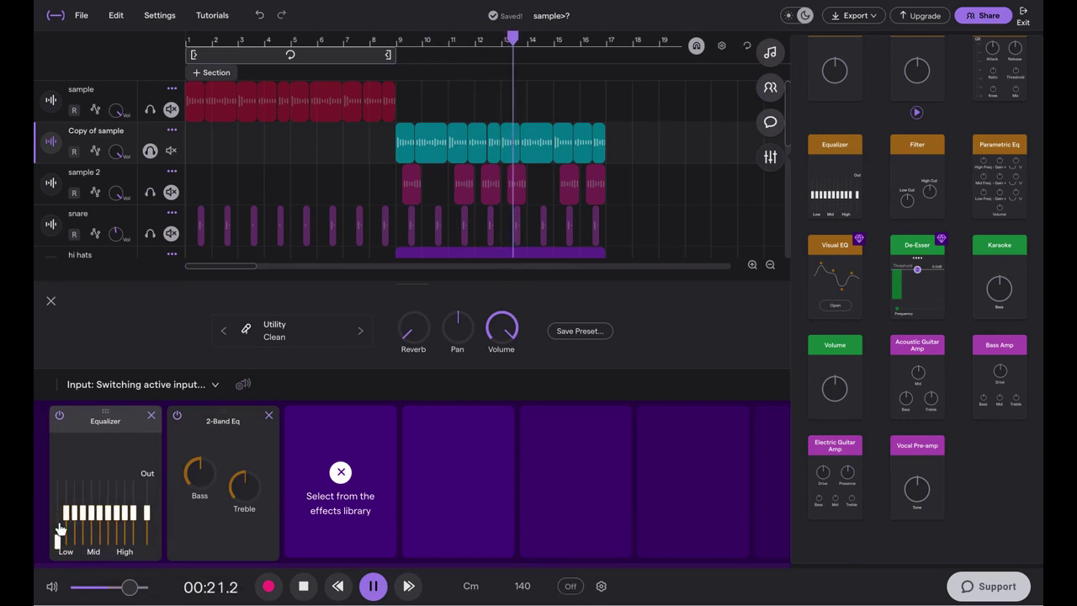
pyautogui.moveTo(67, 520); pyautogui.dragTo(71, 538)
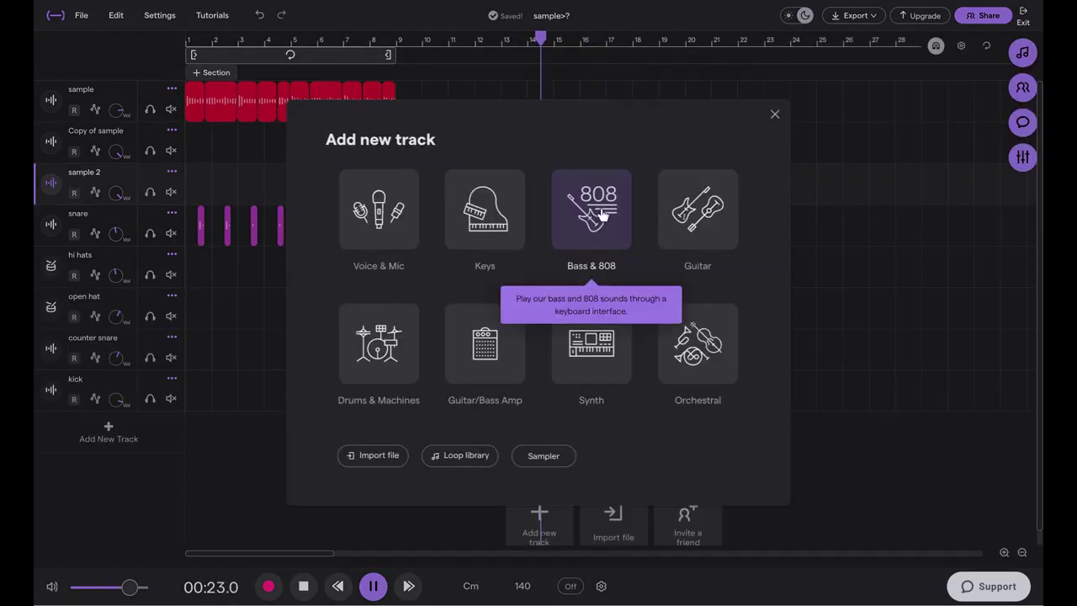
# Add a Bass & 808 track and load the TET 808 preset on it.
pyautogui.click(599, 206)
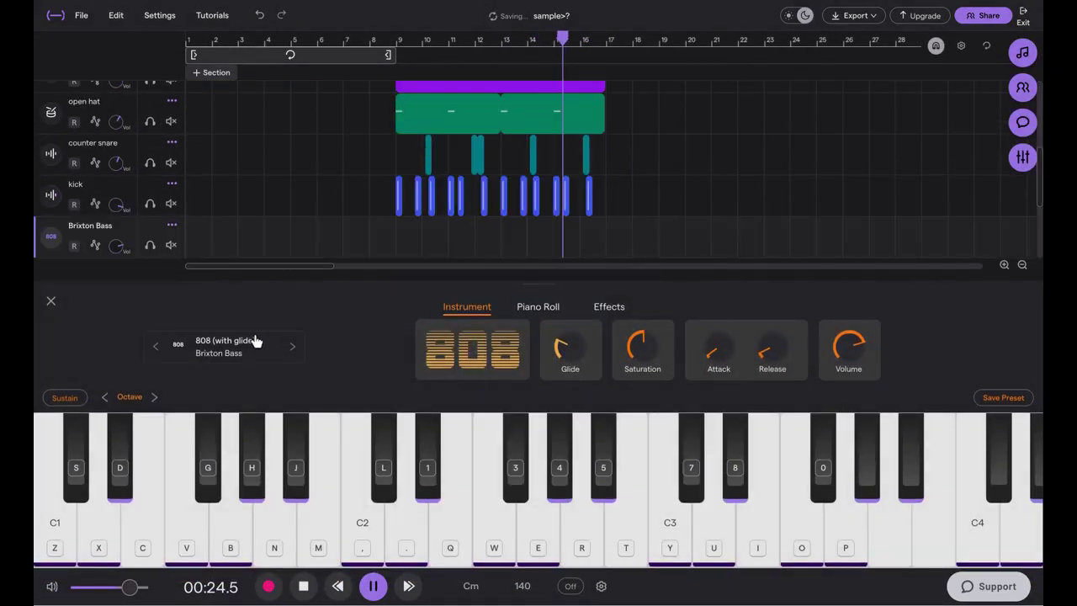
pyautogui.click(252, 341)
pyautogui.scroll(10, 694, 274)
pyautogui.scroll(5, 704, 286)
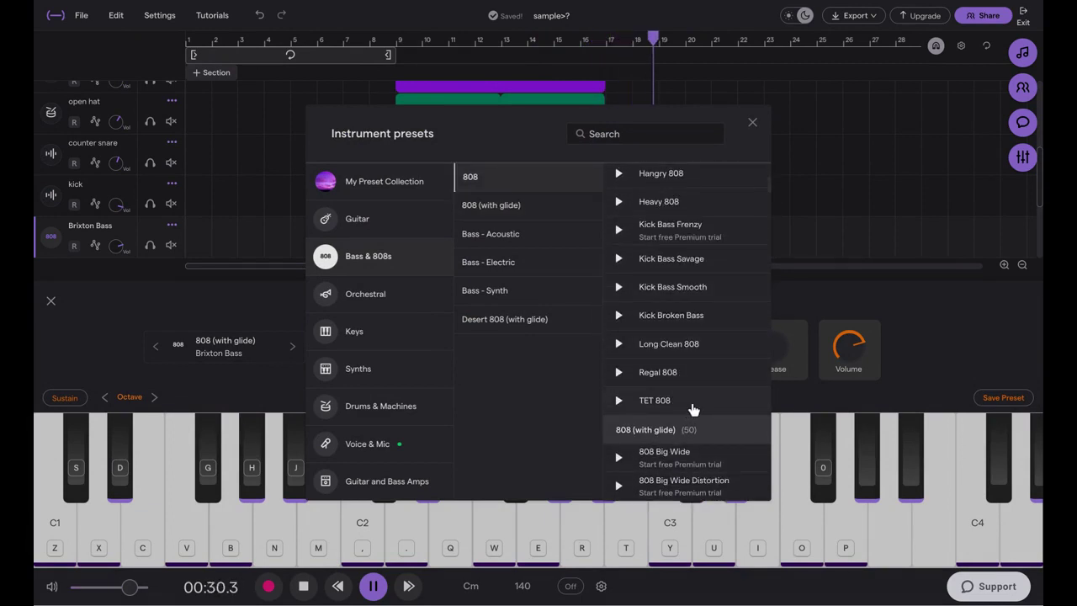
pyautogui.click(694, 410)
pyautogui.click(161, 224)
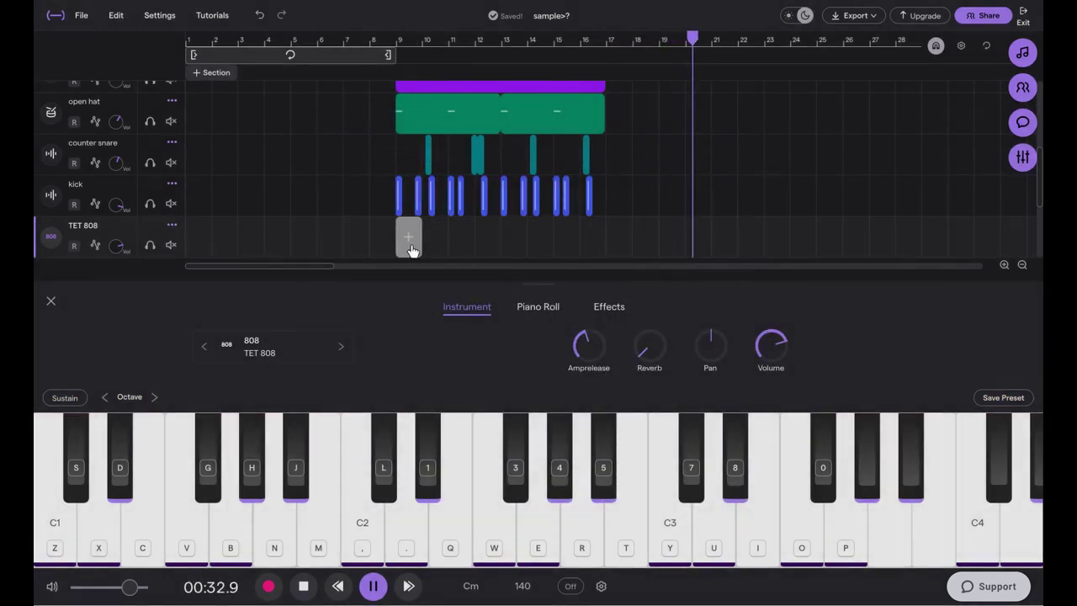
# Create a TET 808 region from bar 9 to bar 17, put a C1 note at bar 9 and play it.
pyautogui.click(409, 239)
pyautogui.moveTo(427, 239); pyautogui.dragTo(603, 239)
pyautogui.click(391, 243)
pyautogui.scroll(-2, 426, 424)
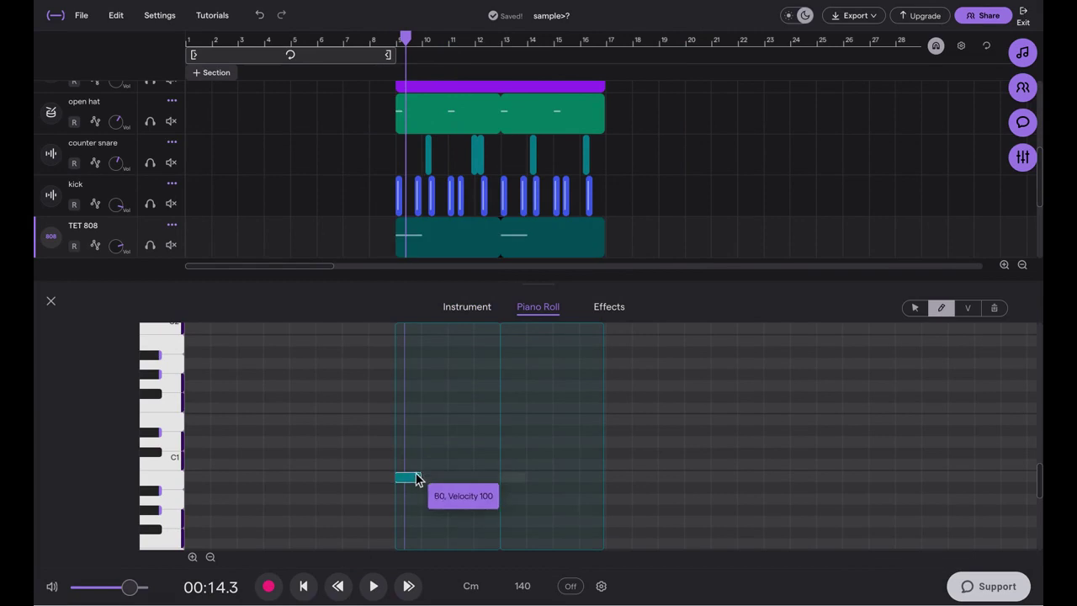
pyautogui.moveTo(414, 478)
pyautogui.mouseDown()
pyautogui.moveTo(413, 435)
pyautogui.moveTo(413, 465)
pyautogui.mouseUp()
pyautogui.click(389, 243)
pyautogui.press('space')
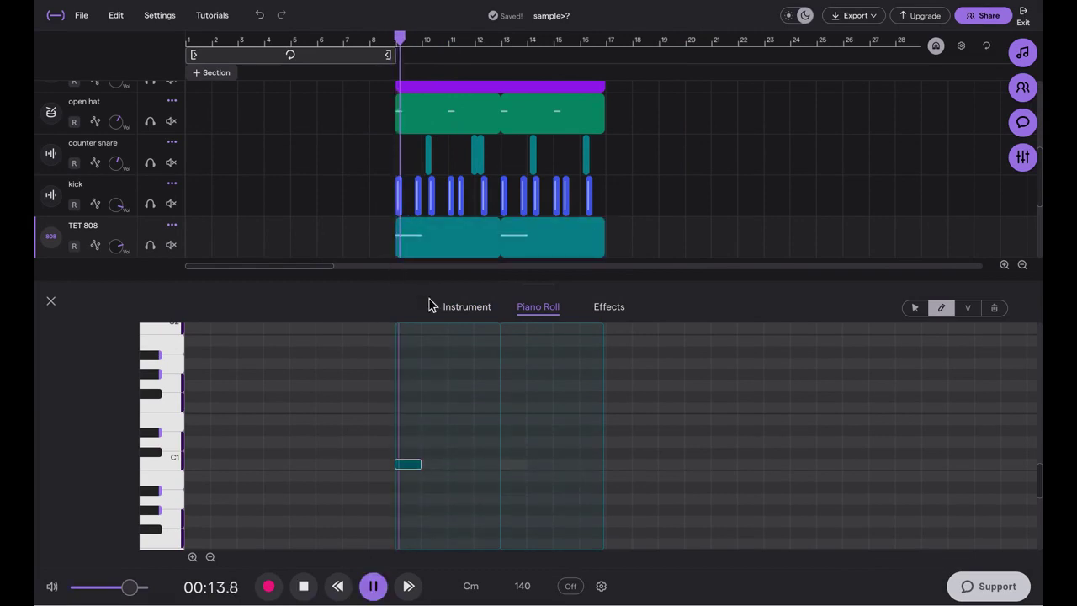
# Add a second C1 note directly after the first one in the TET 808 region.
pyautogui.scroll(5, 407, 478)
pyautogui.press('space')
pyautogui.moveTo(456, 466); pyautogui.dragTo(406, 462)
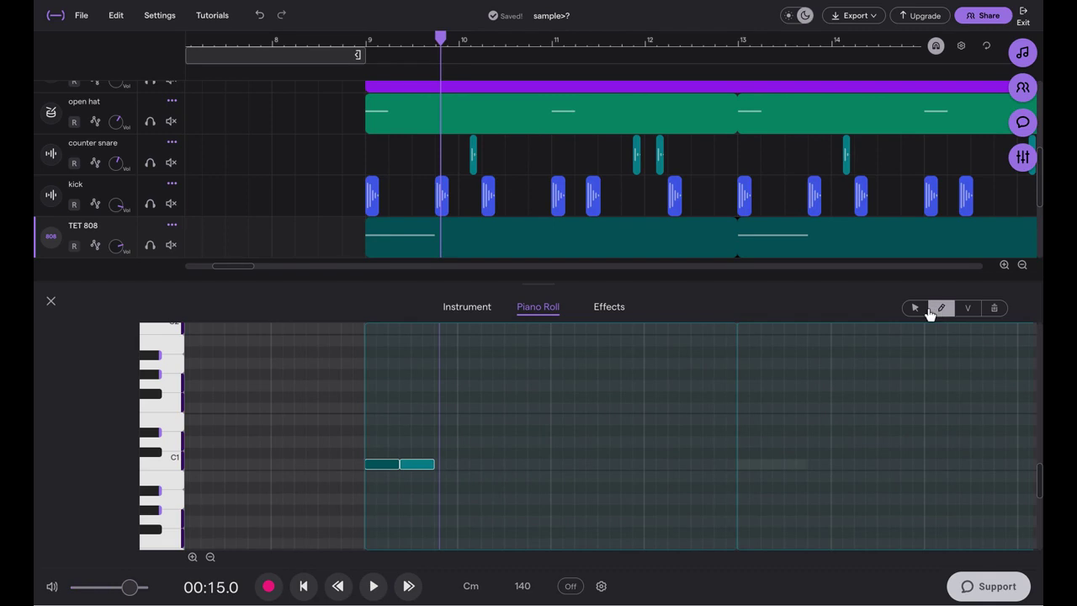
# Play the 808 notes from just before bar 9 and set the TET 808 track's volume to 0.
pyautogui.click(351, 241)
pyautogui.press('space')
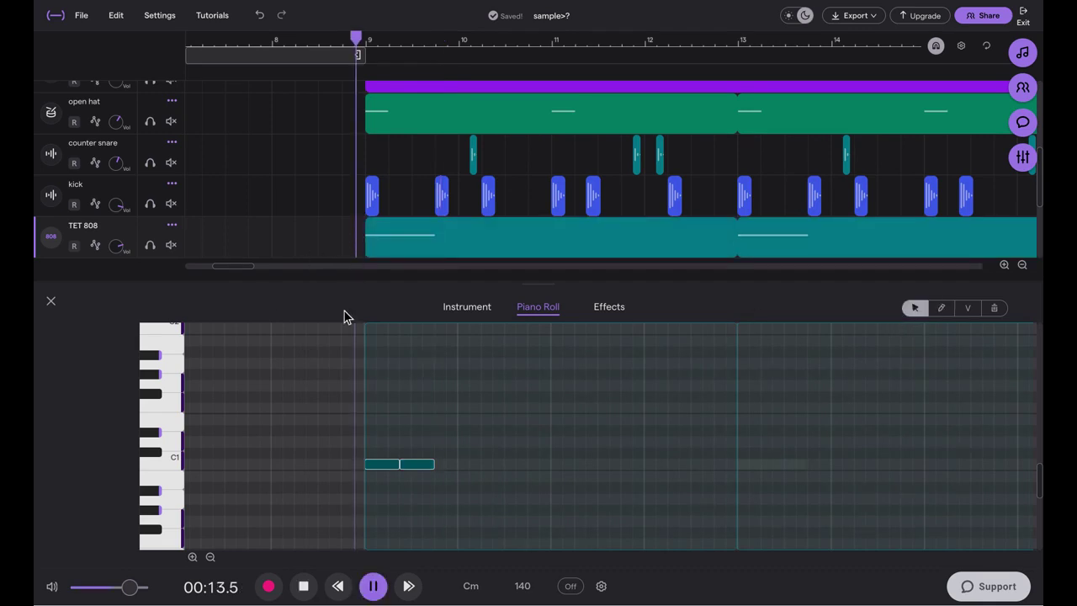
pyautogui.press('space')
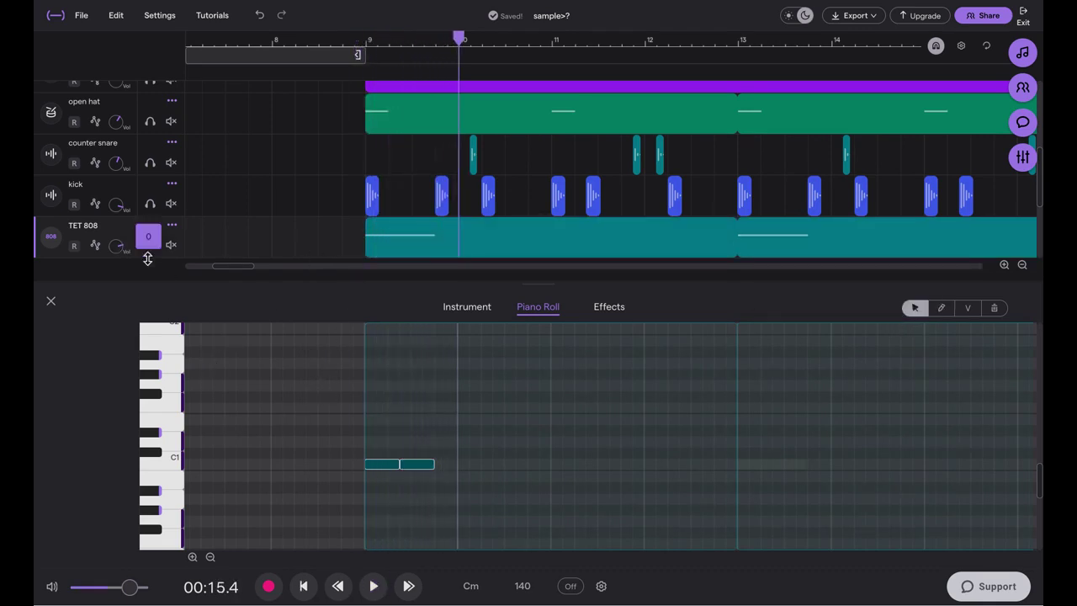
pyautogui.press('space')
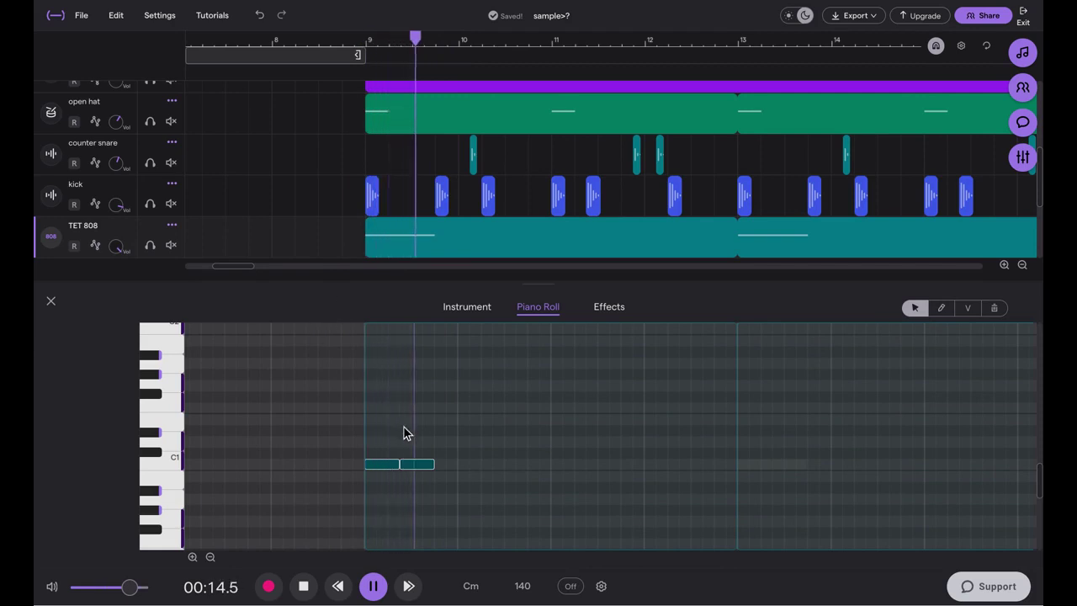
# Add a third 808 note aligned with the second kick before bar 10, raise it to G1 and play it.
pyautogui.press('space')
pyautogui.doubleClick(444, 411)
pyautogui.moveTo(445, 411); pyautogui.dragTo(445, 385)
pyautogui.press('space')
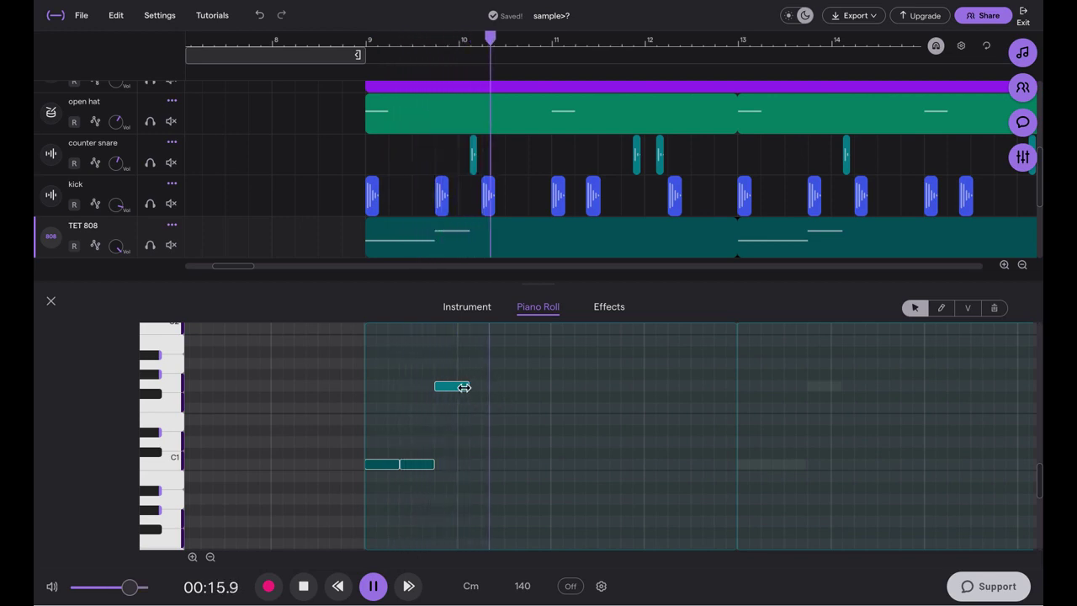
pyautogui.press('space')
# Raise the third 808 note to Ab1 and play the phrase.
pyautogui.moveTo(460, 382); pyautogui.dragTo(465, 370)
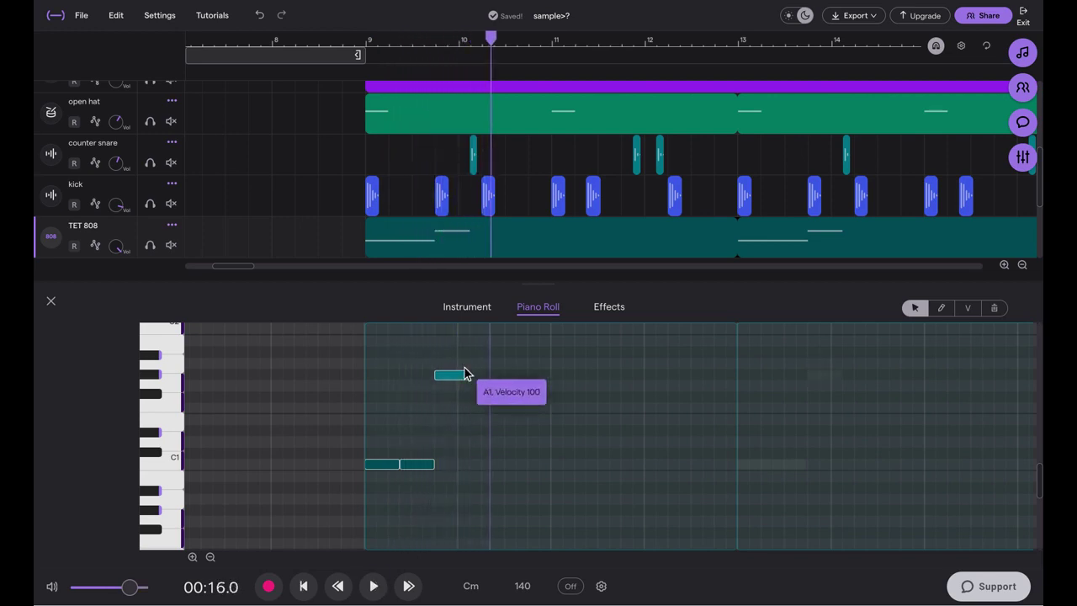
pyautogui.click(340, 333)
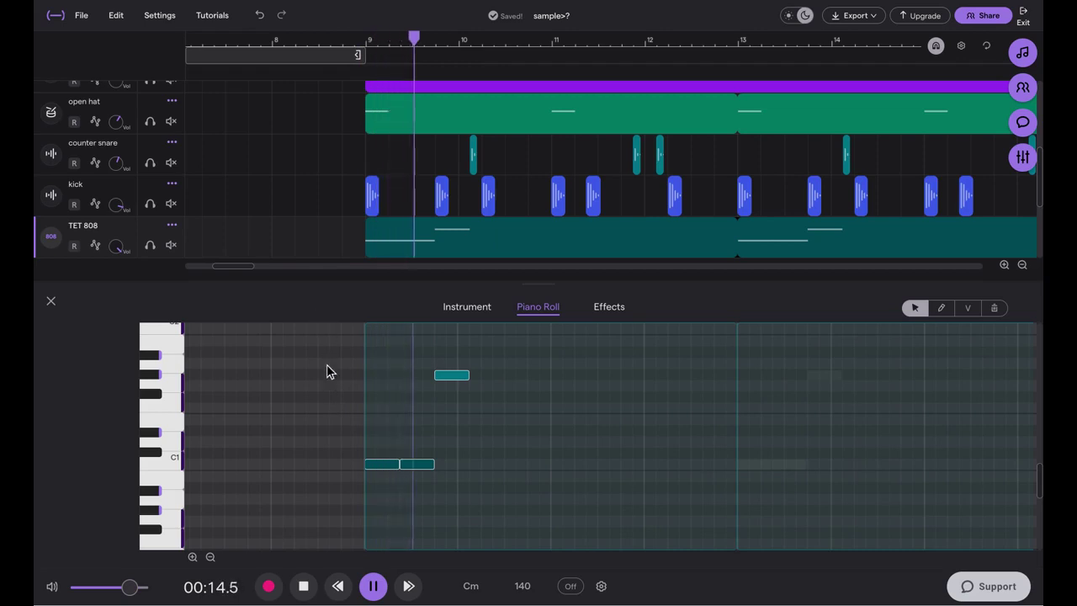
pyautogui.press('space')
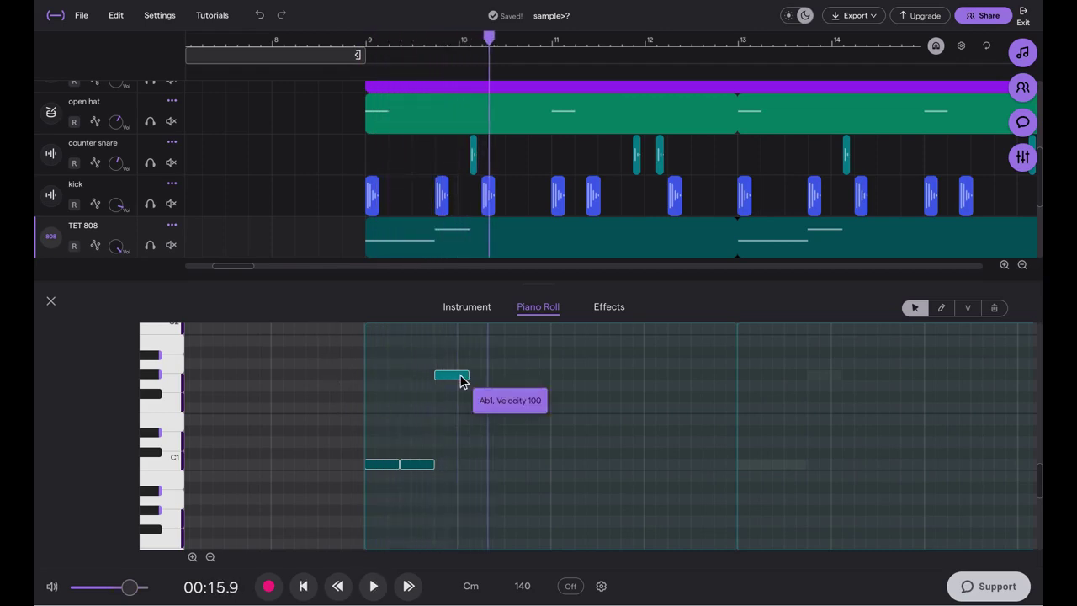
# Move the third 808 note down to F1 and play the phrase.
pyautogui.moveTo(461, 380); pyautogui.dragTo(462, 414)
pyautogui.press('space')
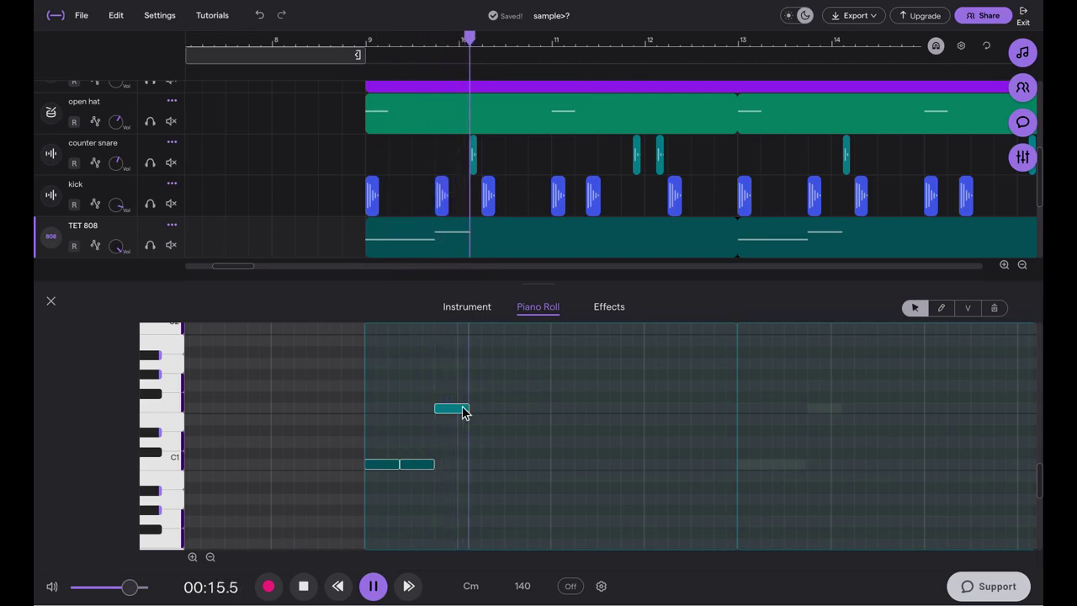
pyautogui.press('space')
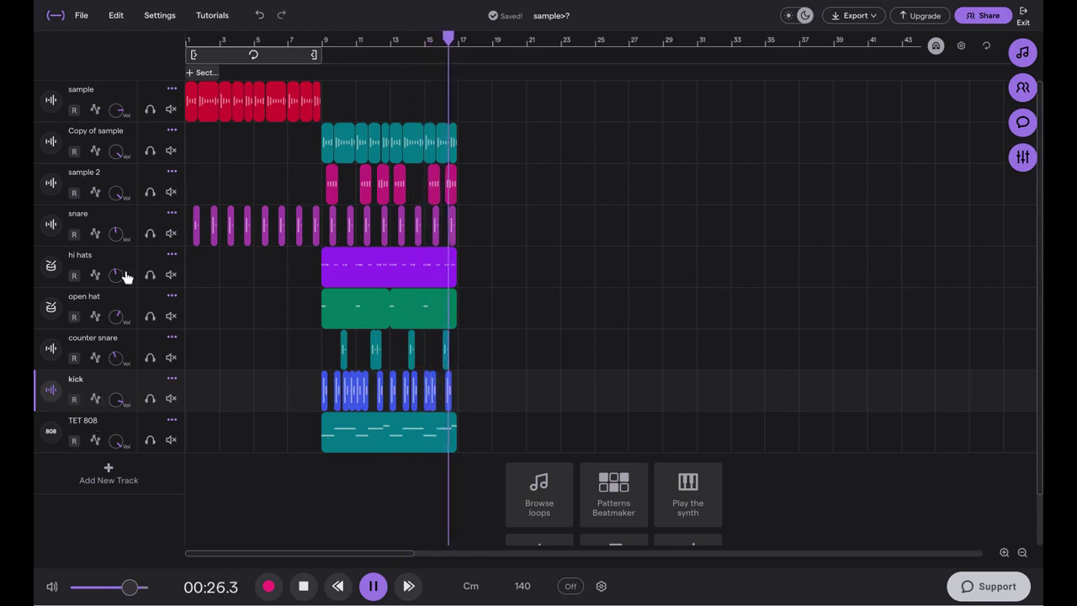
# Solo the hi hats while changing their drum kit to Vanilla and raising their volume, and play them with the full mix.
pyautogui.click(324, 356)
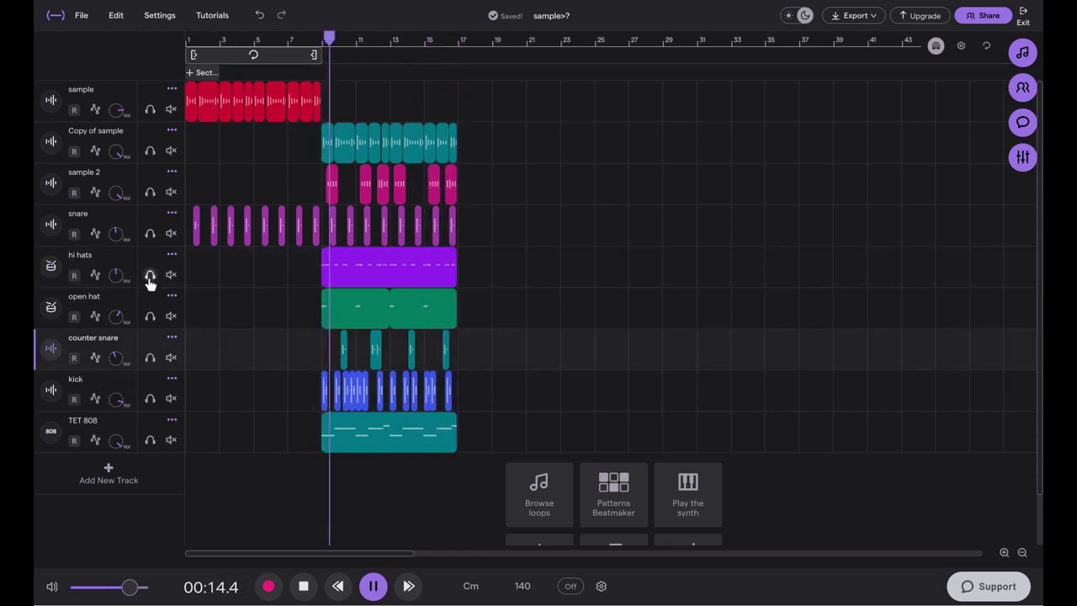
pyautogui.click(150, 275)
pyautogui.click(52, 267)
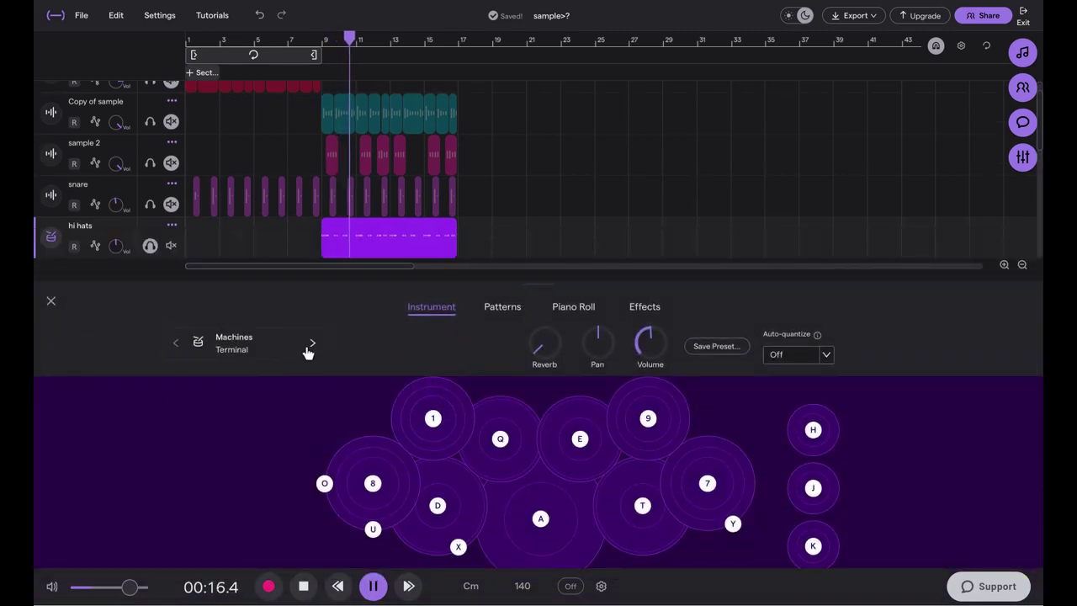
pyautogui.click(313, 345)
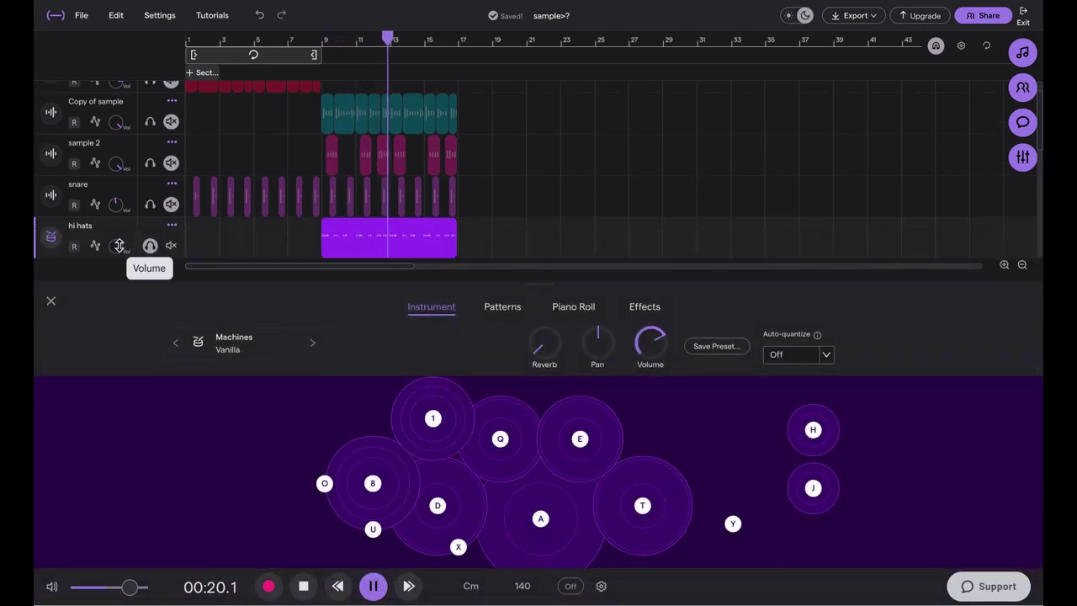
pyautogui.click(150, 244)
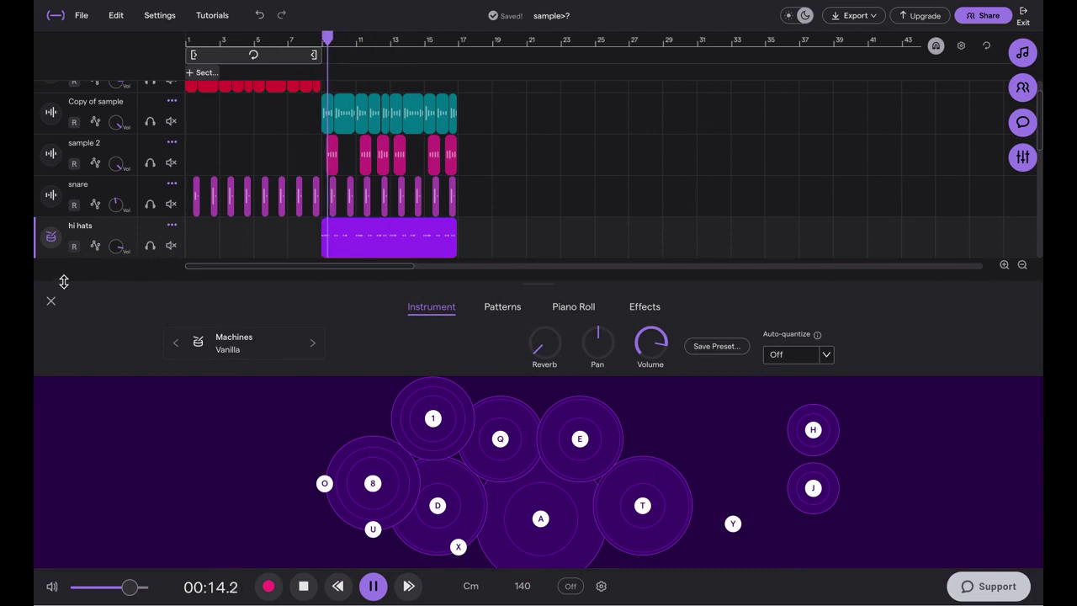
pyautogui.click(51, 236)
# Add a new Keys instrument track with the Grand Piano sound to the project.
pyautogui.scroll(-2, 253, 370)
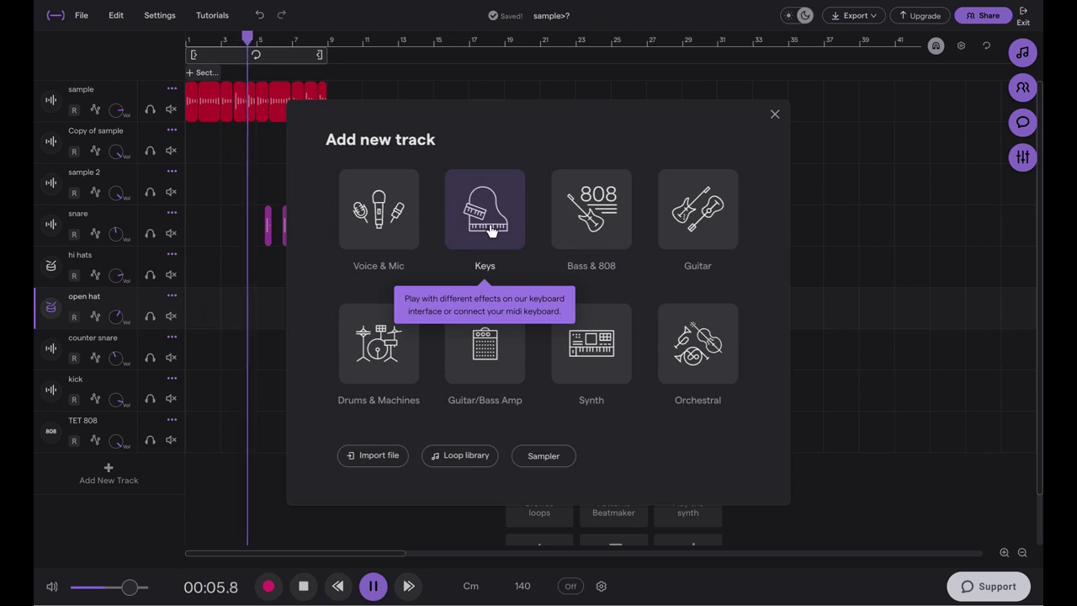
pyautogui.click(493, 230)
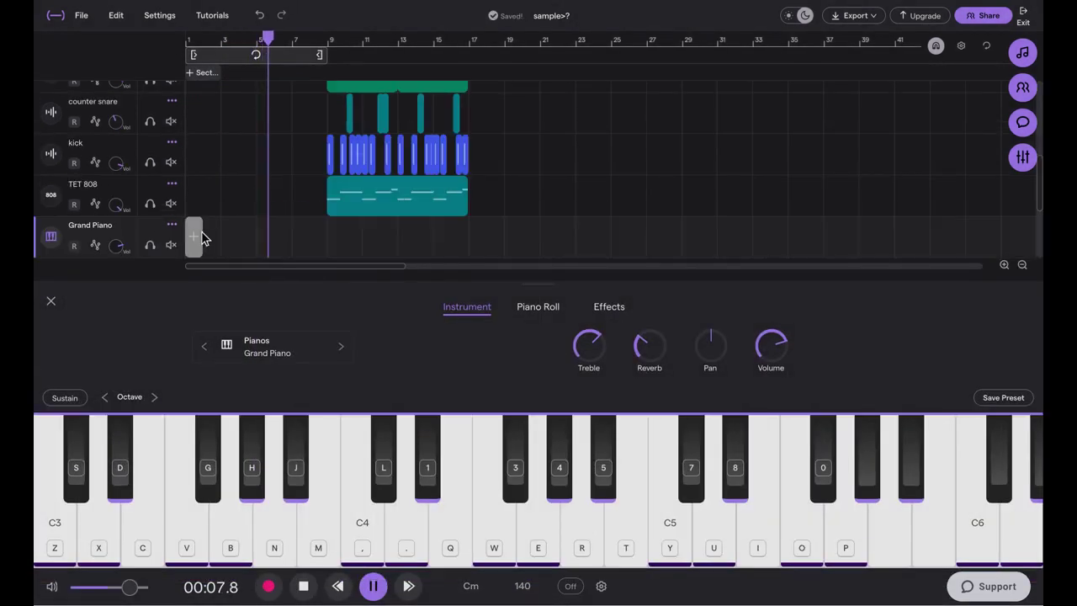
# Create an eight-bar region on the Grand Piano track, add a C4 note in bar 1 and play it.
pyautogui.click(198, 237)
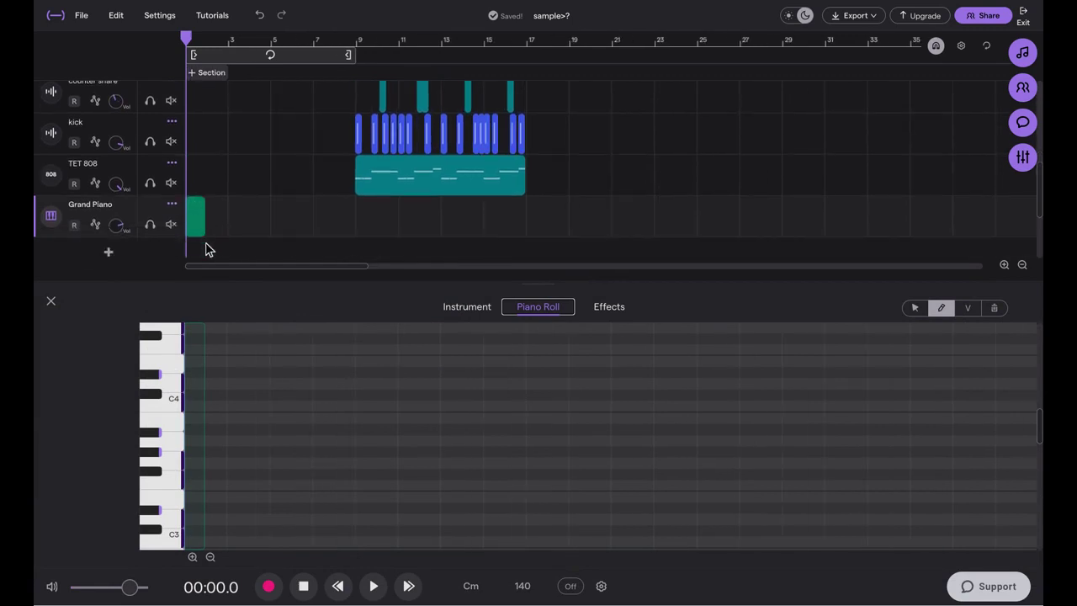
pyautogui.moveTo(339, 219); pyautogui.dragTo(352, 219)
pyautogui.click(200, 418)
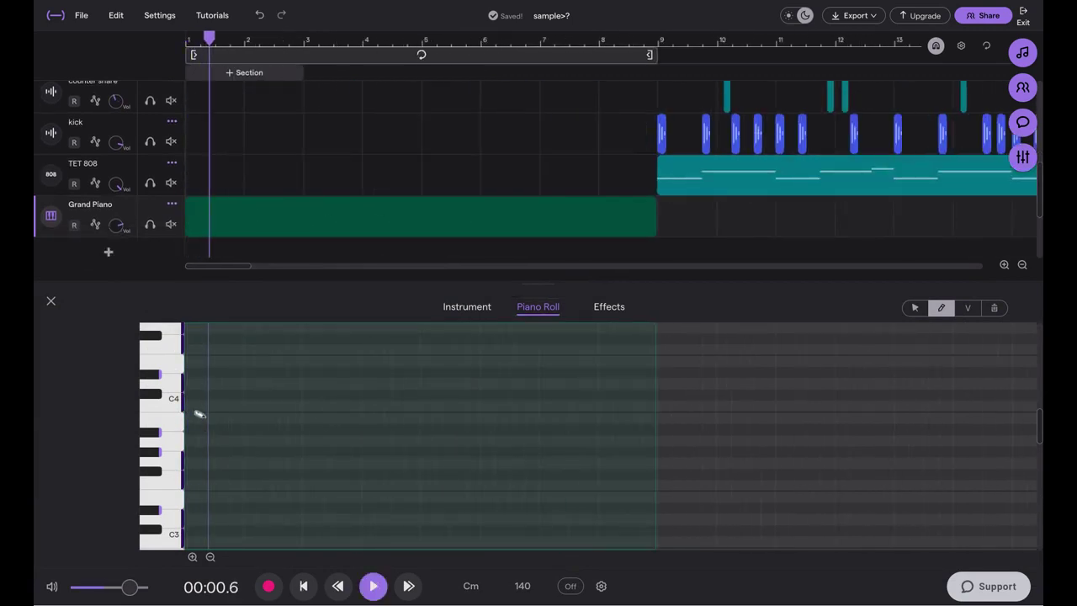
pyautogui.moveTo(199, 416); pyautogui.dragTo(200, 404)
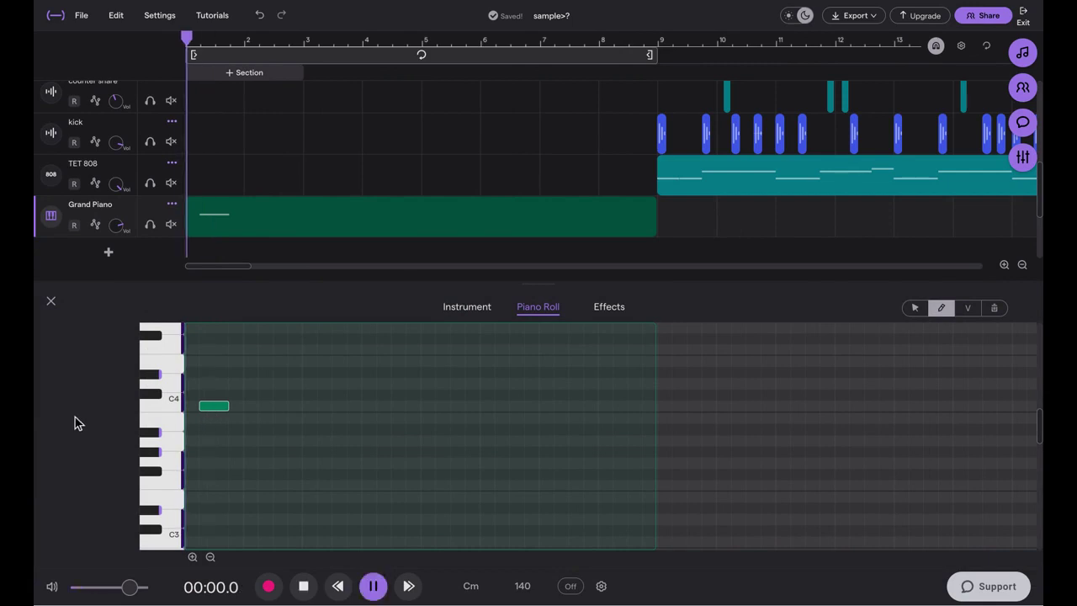
pyautogui.press('space')
pyautogui.scroll(3, 215, 418)
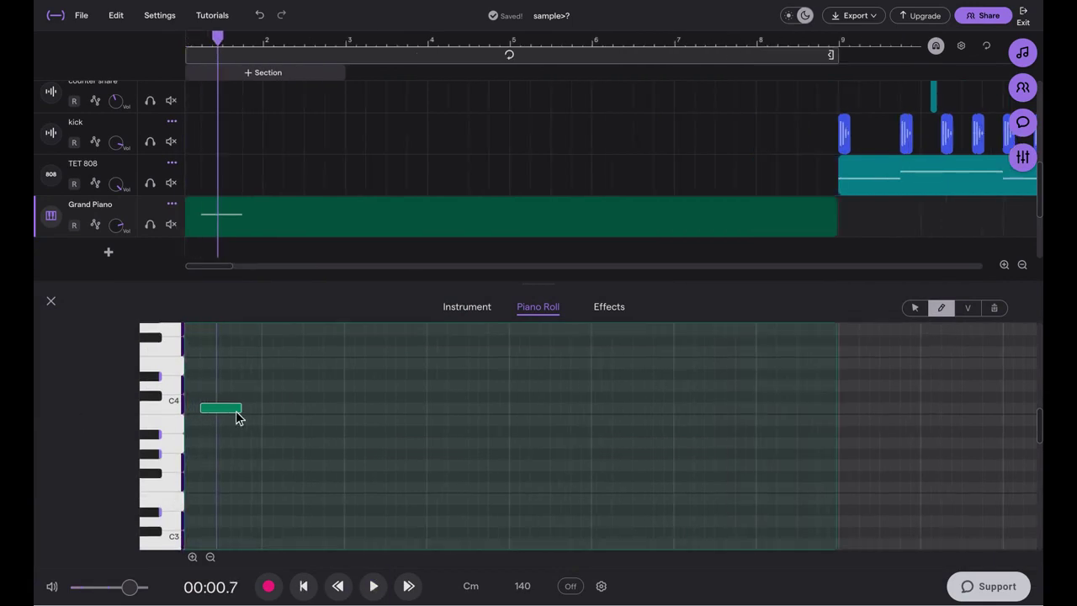
# Shorten the C4 piano note, add a short G3 note right after it and play both.
pyautogui.moveTo(237, 409); pyautogui.dragTo(203, 422)
pyautogui.moveTo(209, 483); pyautogui.dragTo(229, 468)
pyautogui.press('space')
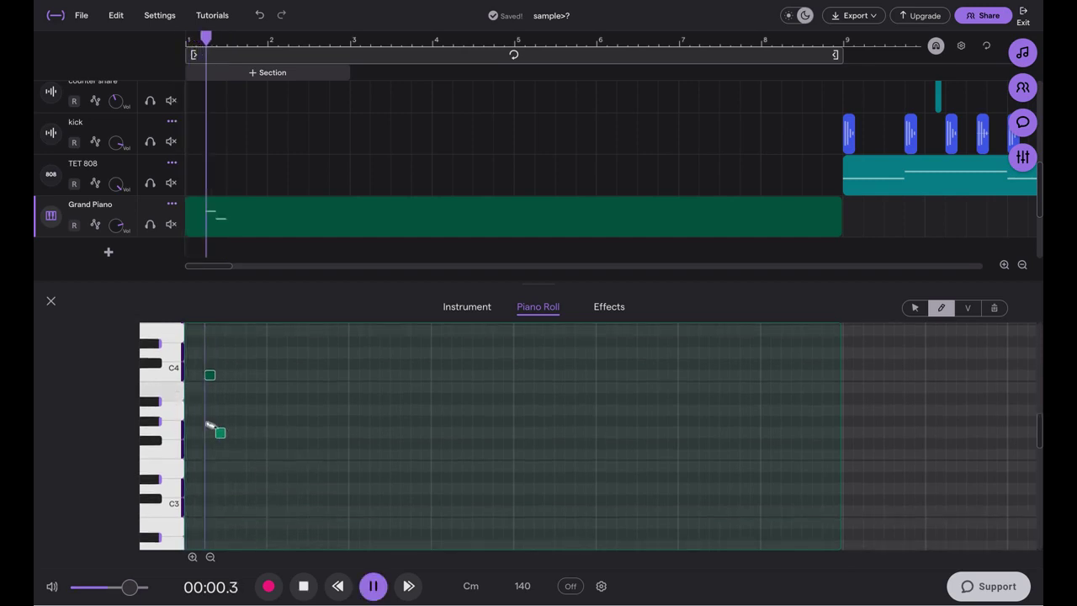
pyautogui.press('space')
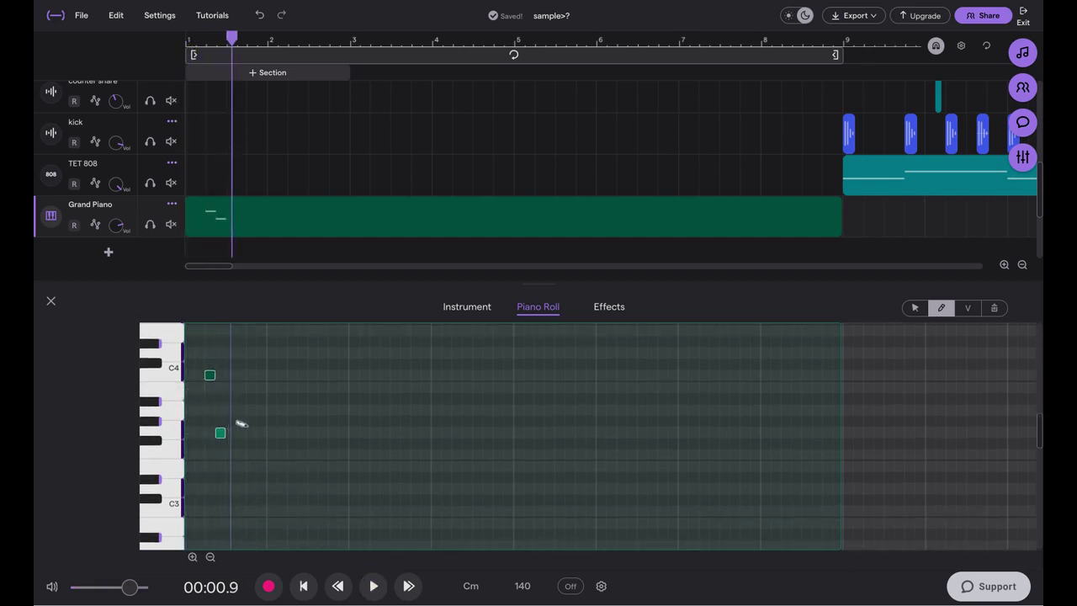
# Continue the piano melody with F3, G3 and Eb3 notes, ending the held Eb3 note at bar 3, and play it.
pyautogui.click(229, 454)
pyautogui.press('space')
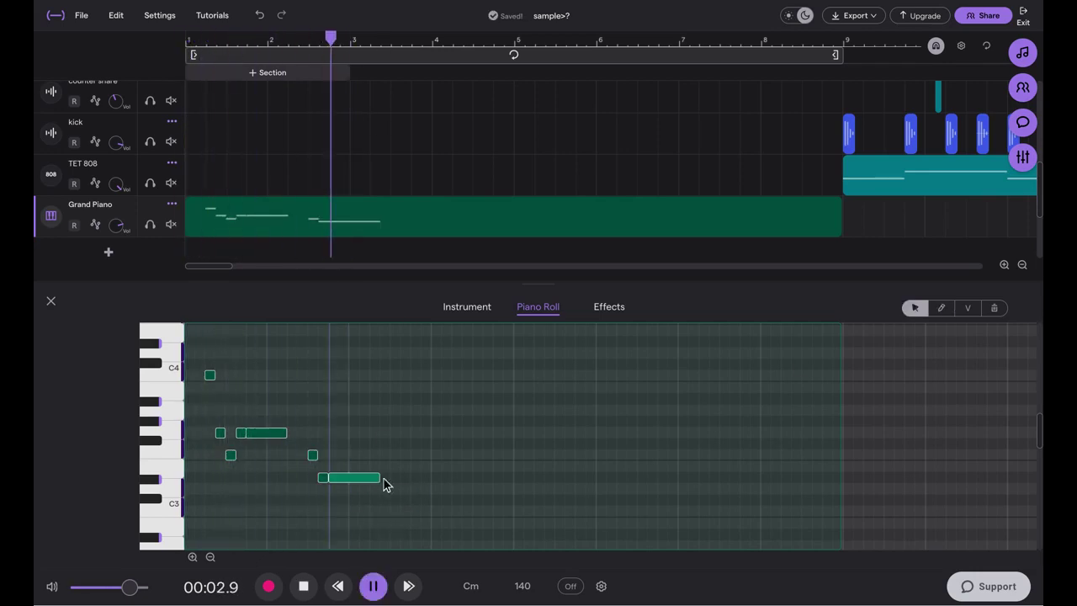
pyautogui.moveTo(383, 480); pyautogui.dragTo(349, 479)
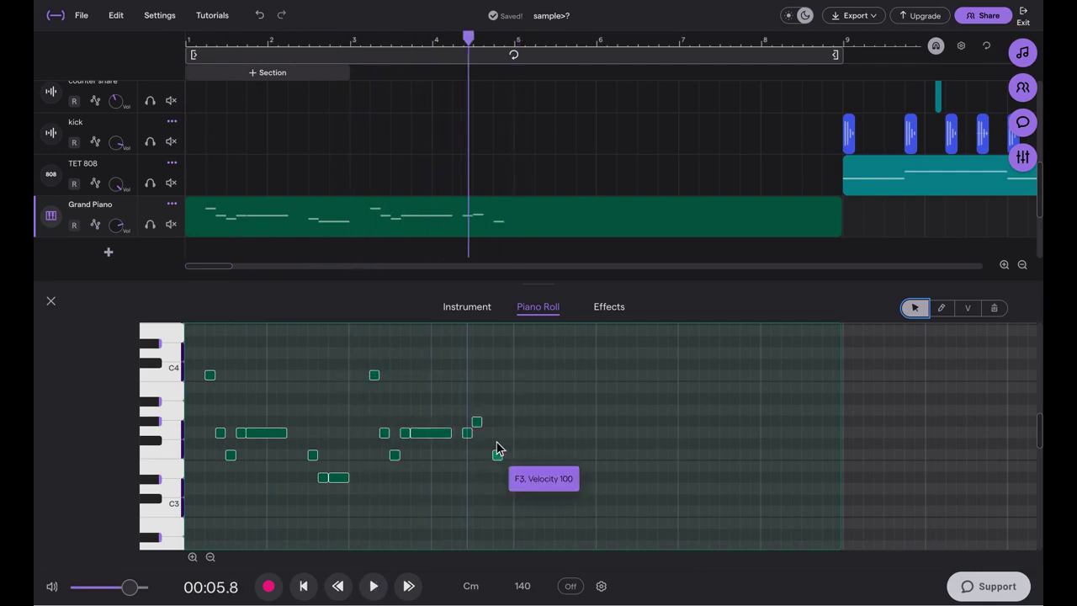
pyautogui.press('space')
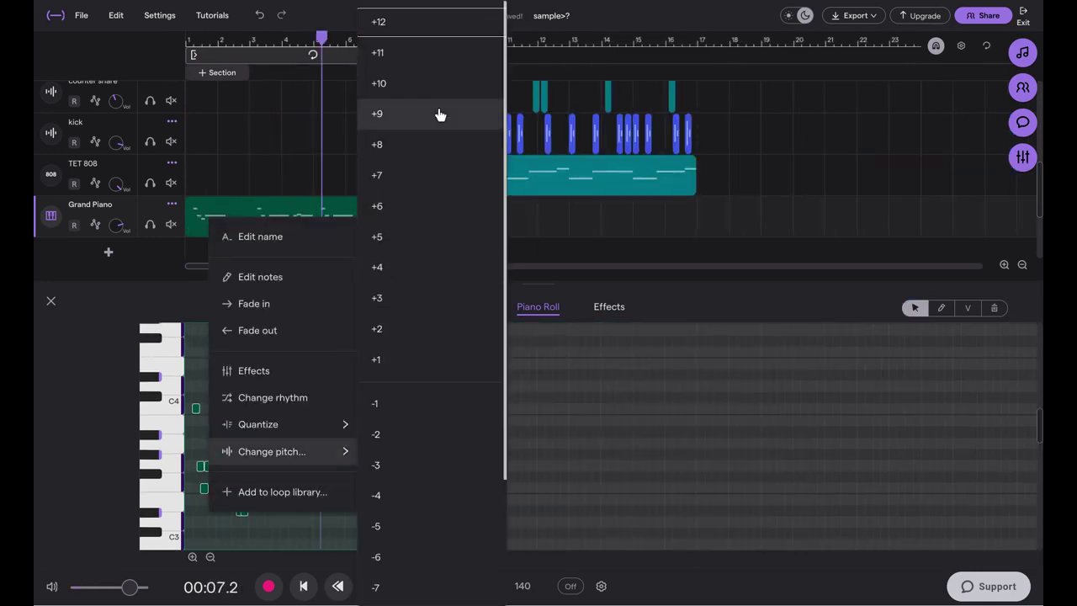
# Change the piano region's pitch by +12 and, while it plays, lower the piano's treble and raise its instrument reverb.
pyautogui.click(408, 31)
pyautogui.moveTo(321, 38); pyautogui.dragTo(117, 212)
pyautogui.press('space')
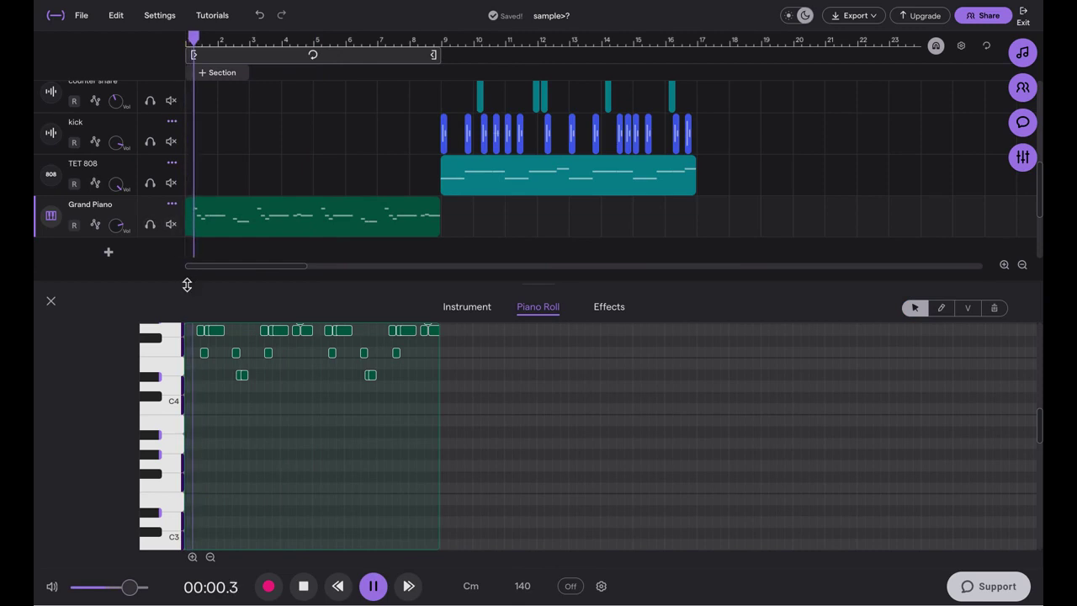
pyautogui.click(467, 307)
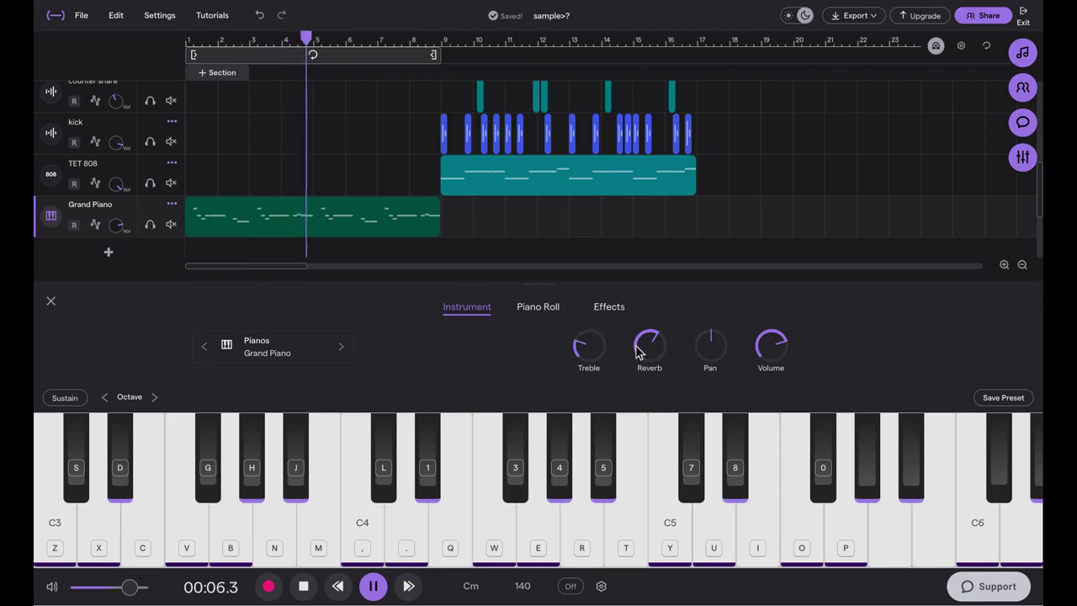
# Add a Reverb effect to the piano using Rich Plate with a higher amount, and raise the instrument's treble slightly.
pyautogui.click(611, 309)
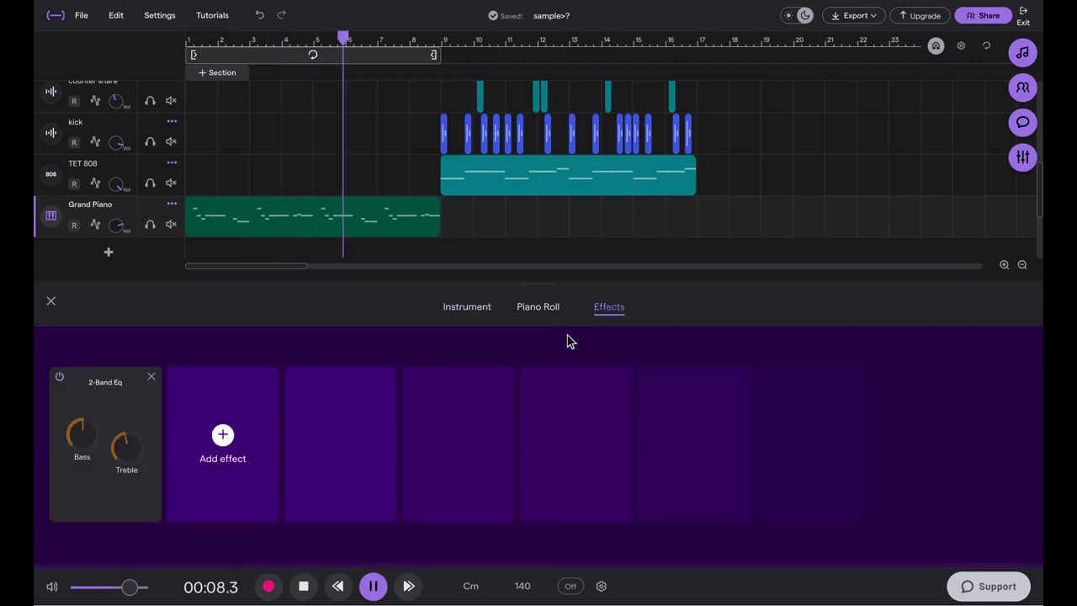
pyautogui.click(222, 435)
pyautogui.scroll(5, 1004, 245)
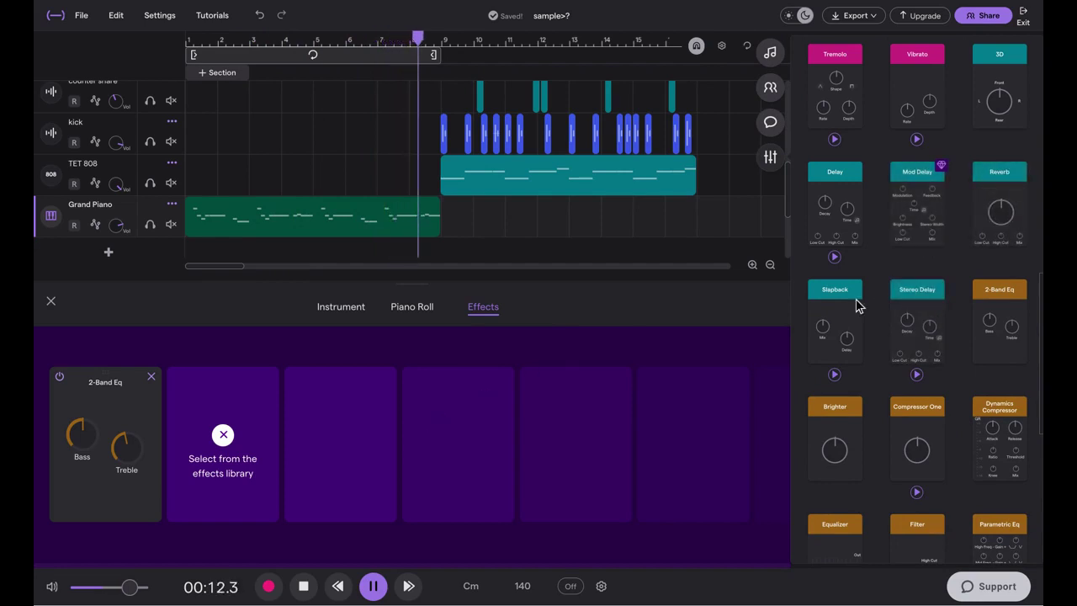
pyautogui.click(989, 227)
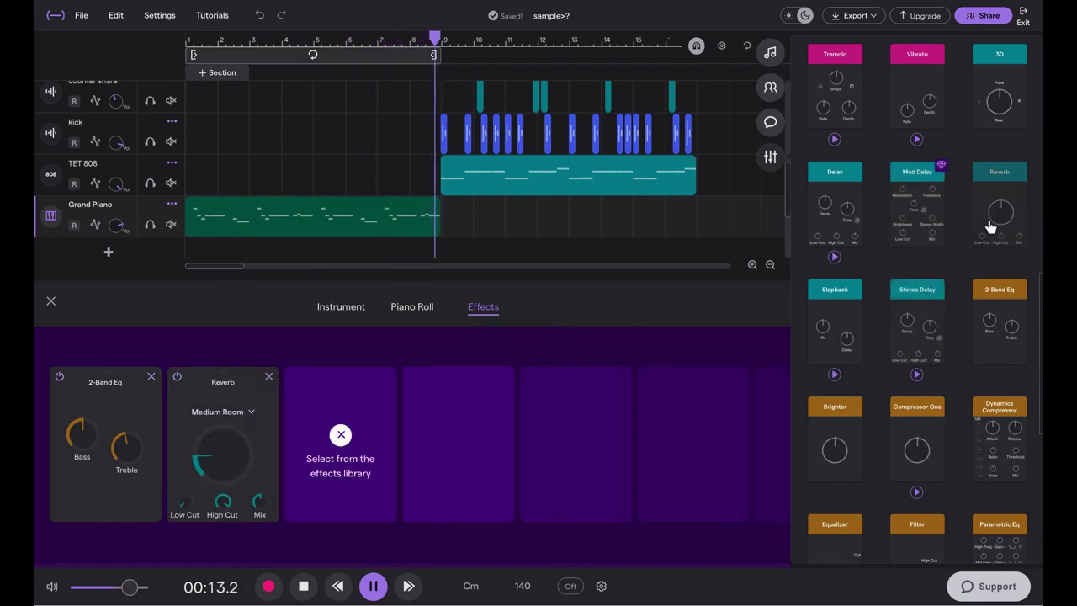
pyautogui.click(253, 414)
pyautogui.click(277, 503)
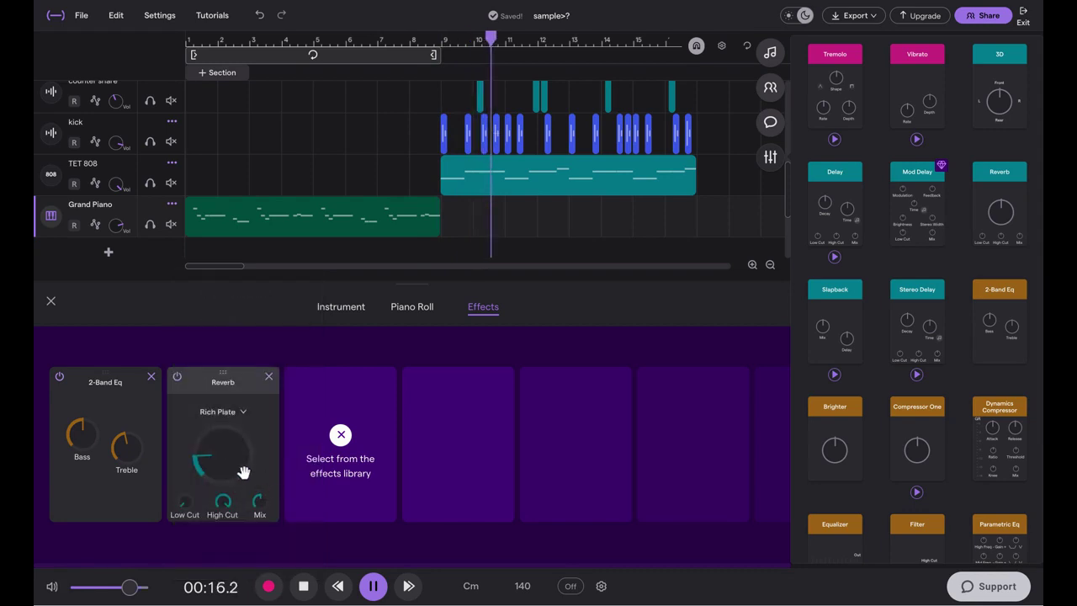
pyautogui.moveTo(236, 467); pyautogui.dragTo(236, 395)
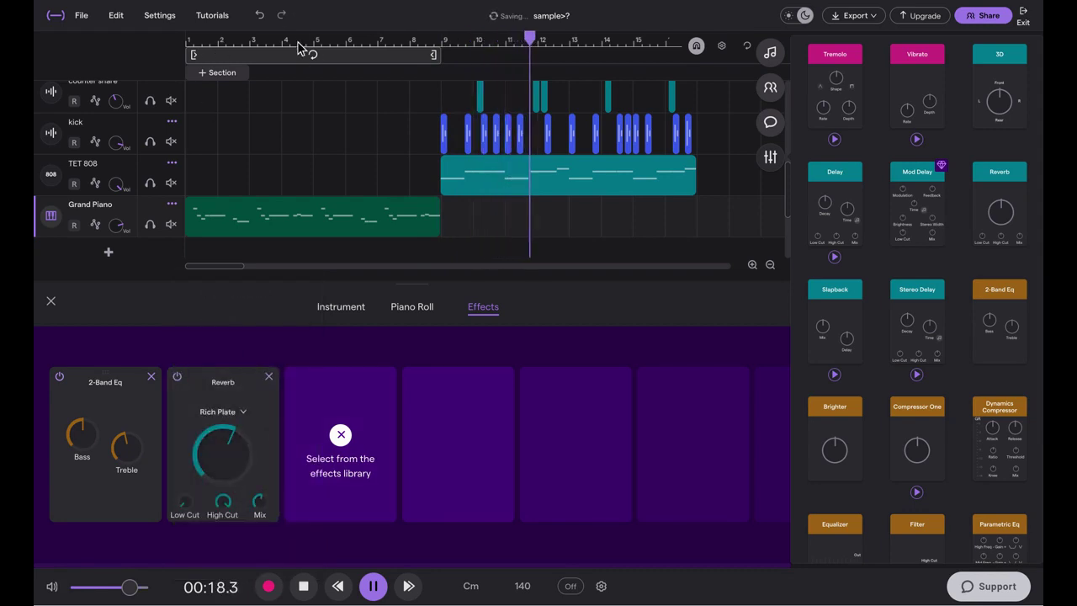
pyautogui.click(345, 308)
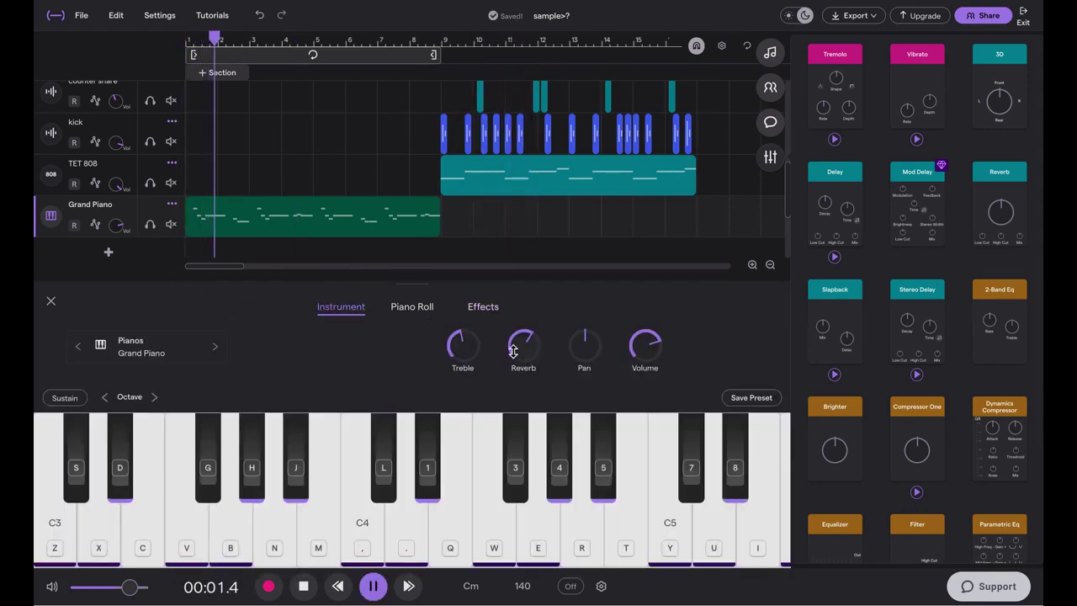
pyautogui.moveTo(463, 357); pyautogui.dragTo(466, 340)
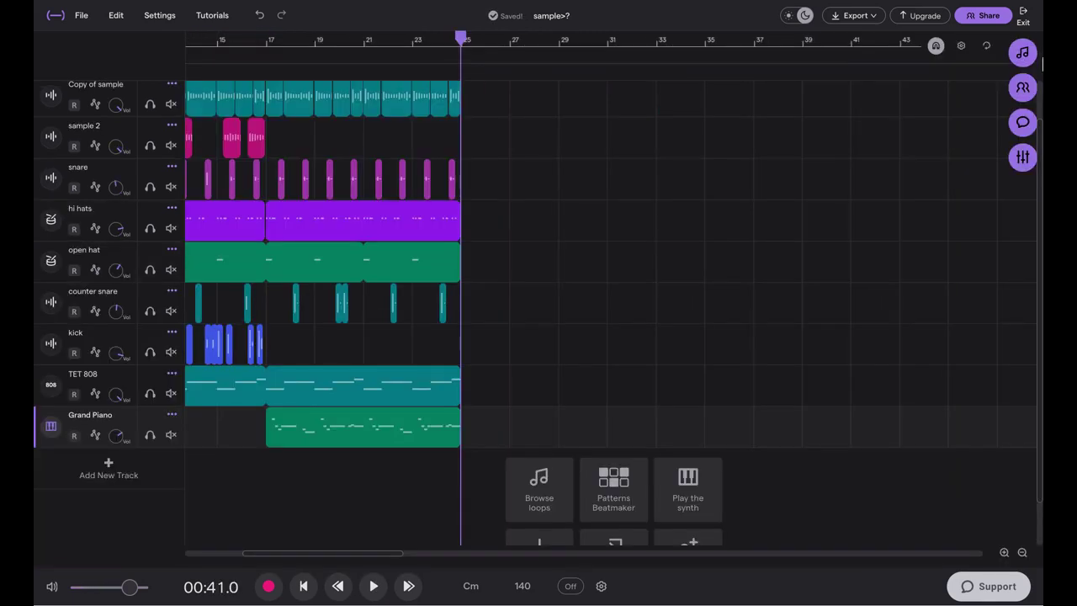
# Search the loop library for "trap flute", add Synth - Trap Flute 1 on a new track over bars 1 to 8 and play it.
pyautogui.click(1022, 53)
pyautogui.tripleClick(921, 75)
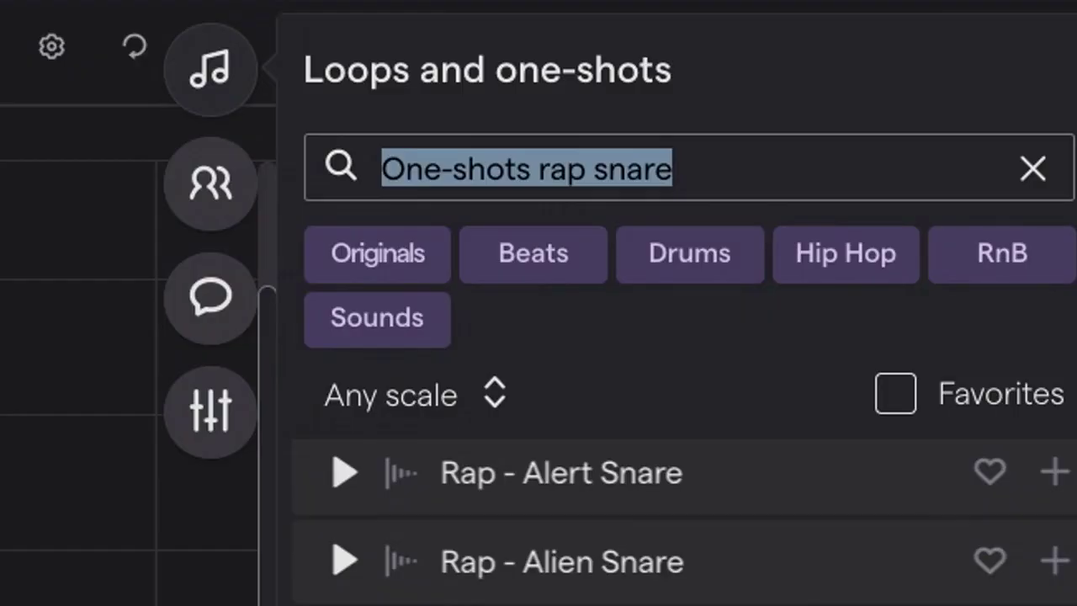
pyautogui.write('trap flute')
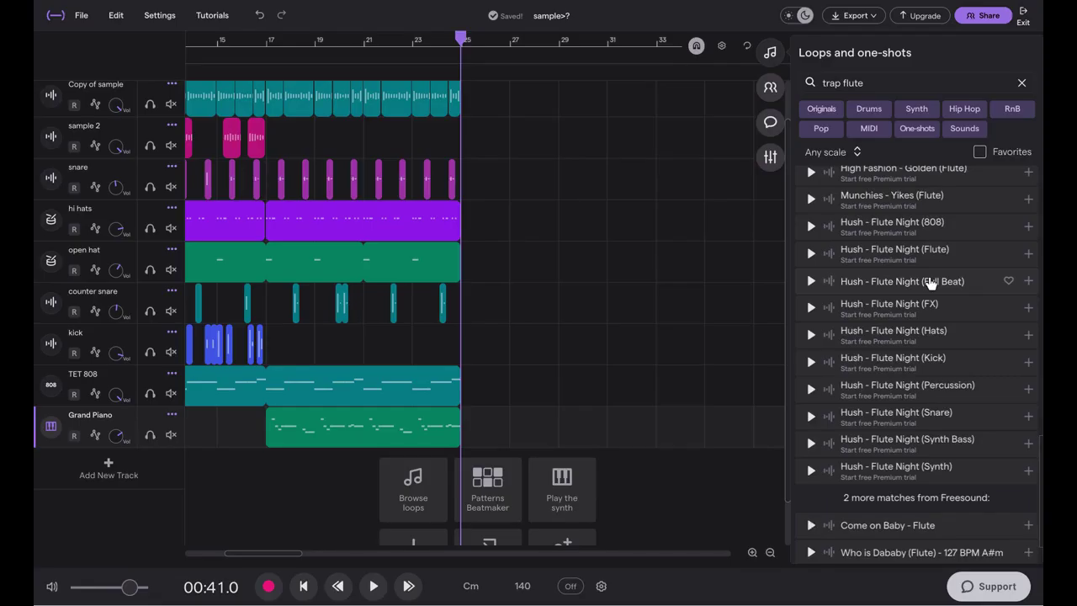
pyautogui.scroll(5, 930, 284)
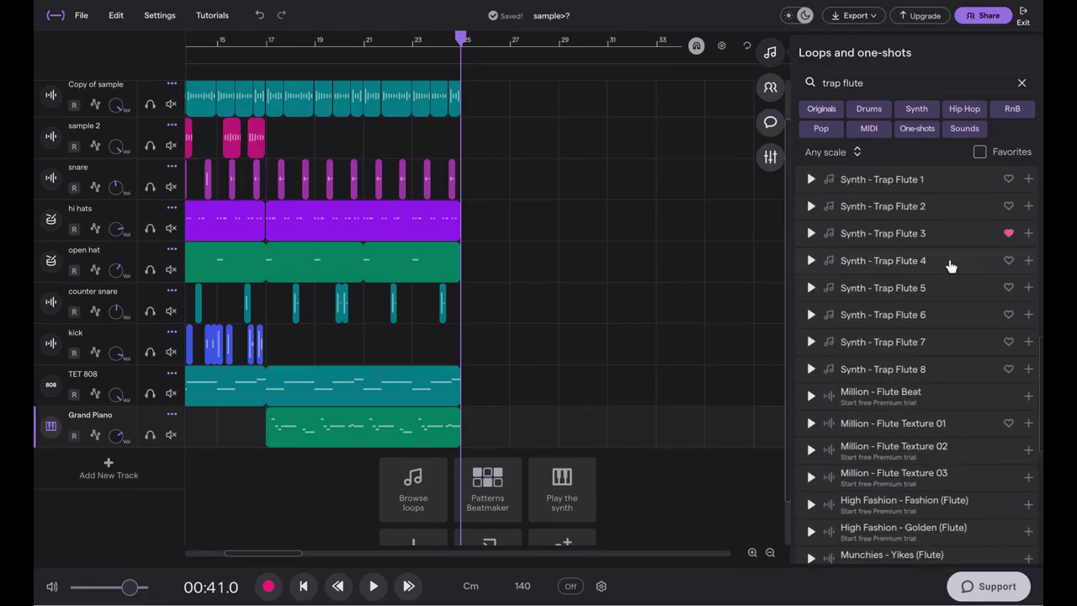
pyautogui.moveTo(943, 179); pyautogui.dragTo(664, 193)
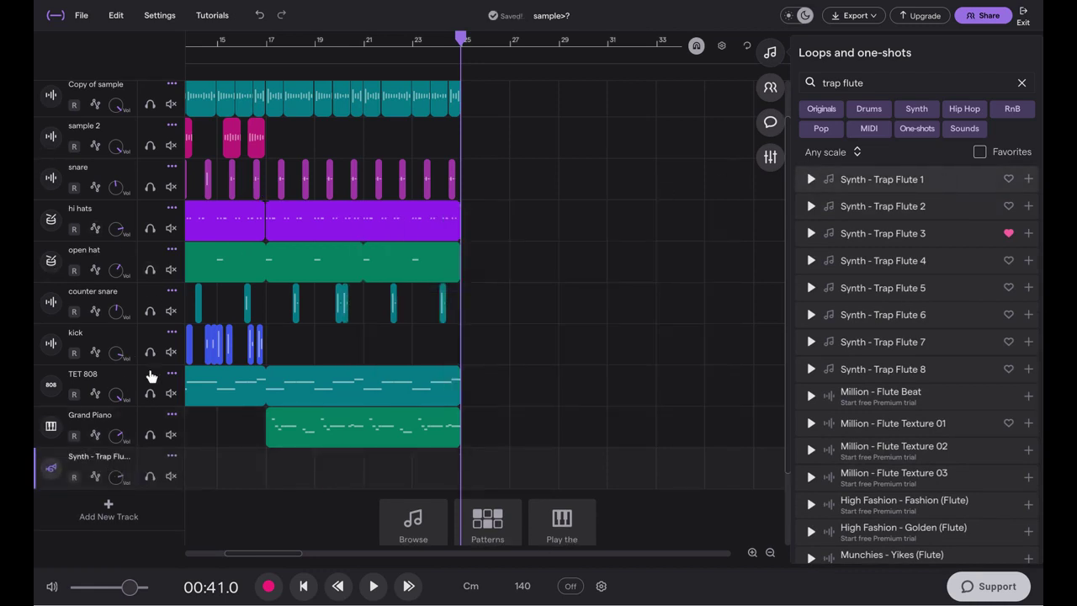
pyautogui.press('space')
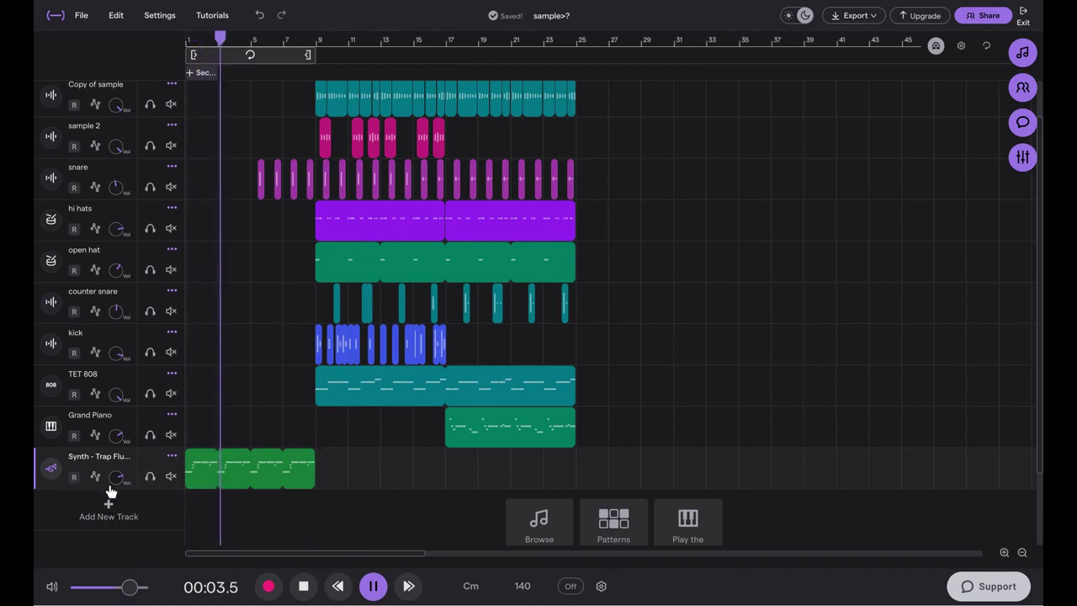
# Solo the flute track while raising its volume, and add a Reverb effect set to Church with a higher amount.
pyautogui.click(150, 478)
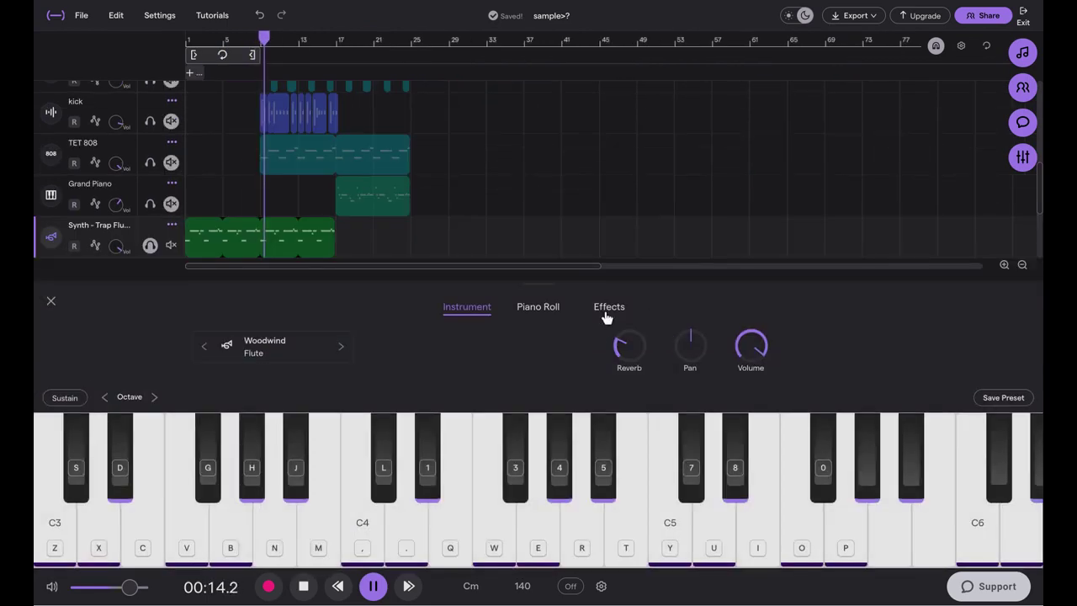
pyautogui.click(605, 308)
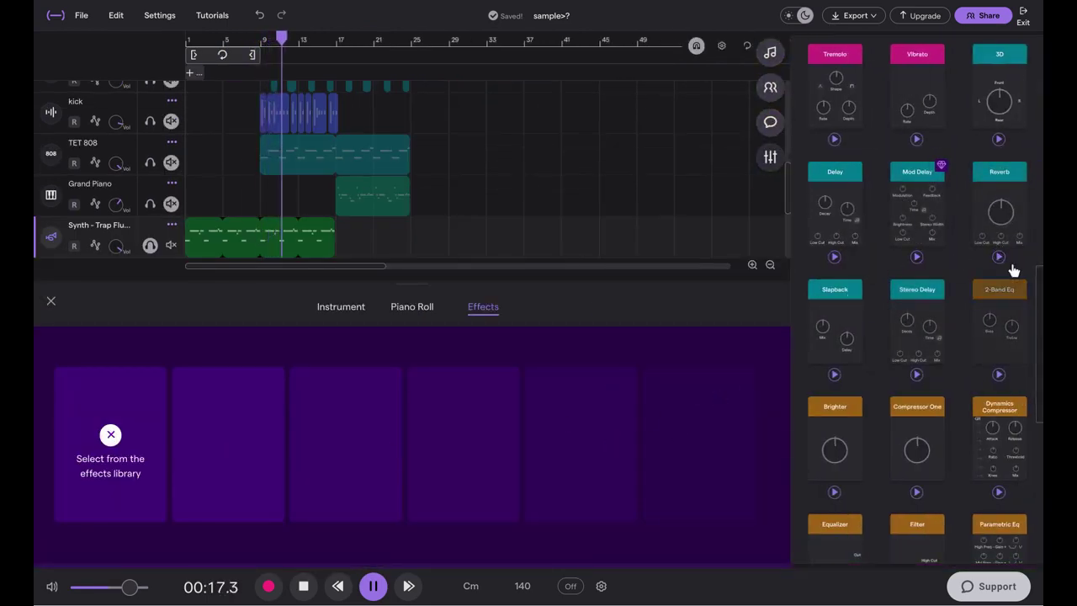
pyautogui.click(1005, 210)
pyautogui.click(135, 409)
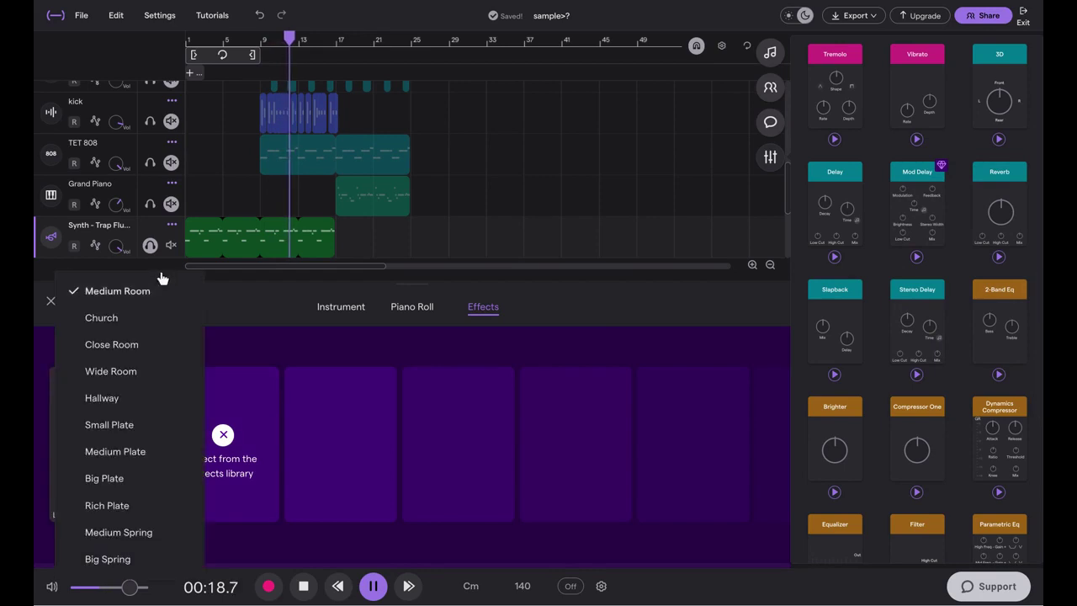
pyautogui.click(145, 321)
pyautogui.moveTo(147, 452); pyautogui.dragTo(174, 498)
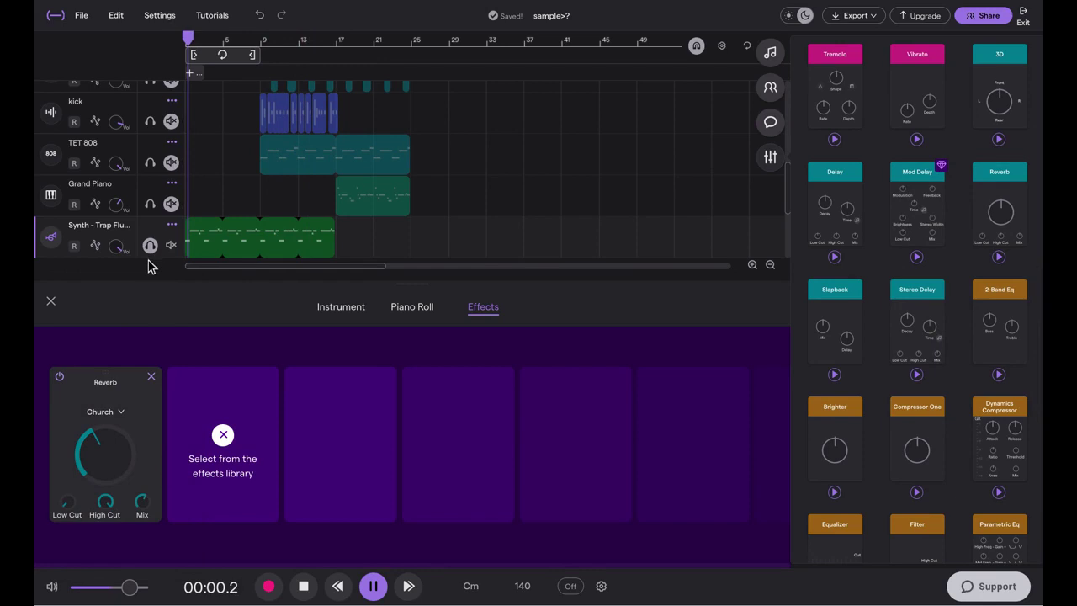
pyautogui.click(49, 301)
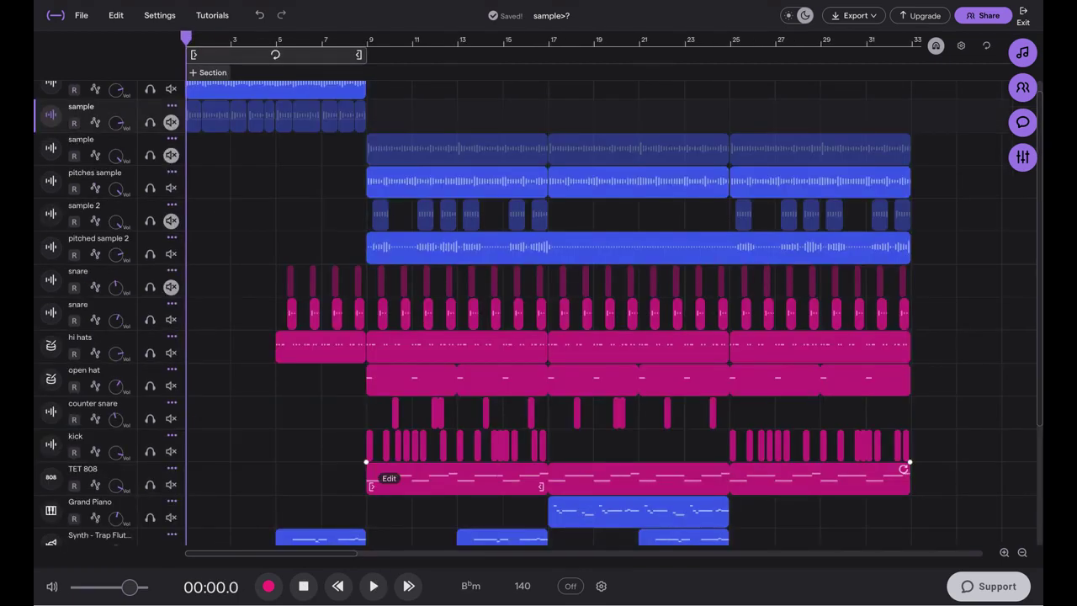
# Play the full arrangement from the start.
pyautogui.press('space')
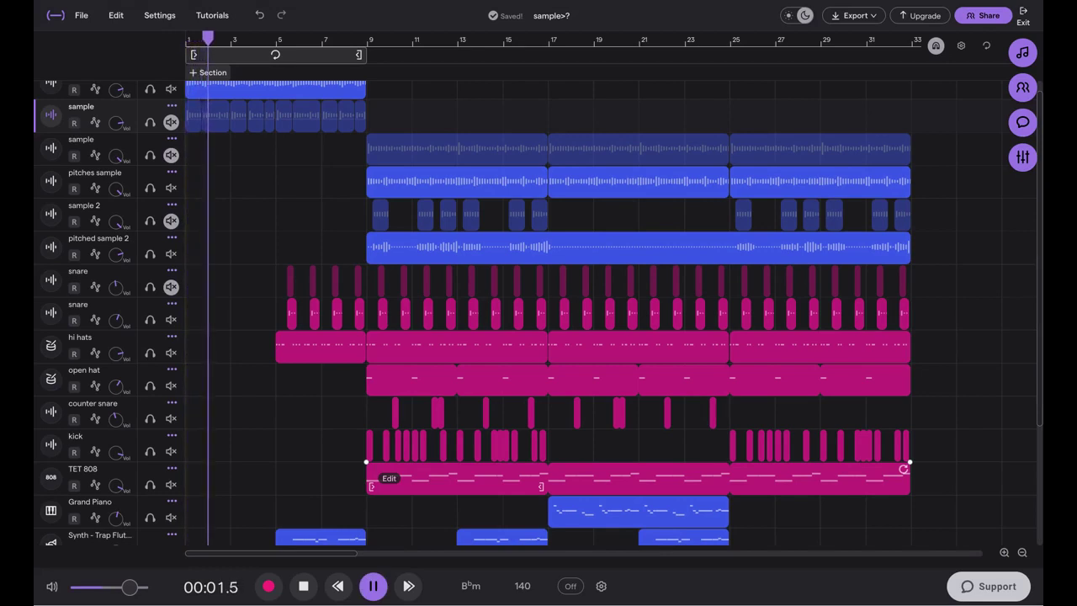